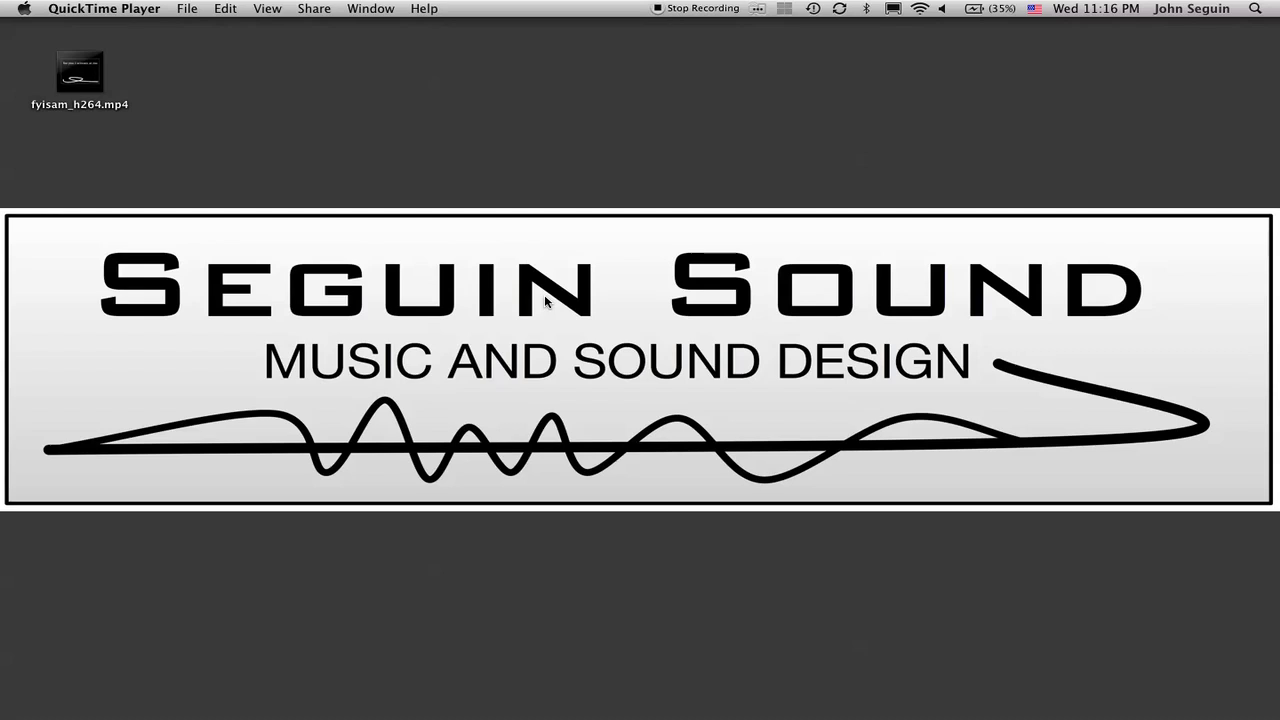
- Launch Compressor from the Dock to open an untitled batch with the template chooser
{"action": "mouse_move", "coordinate": [285, 716]}
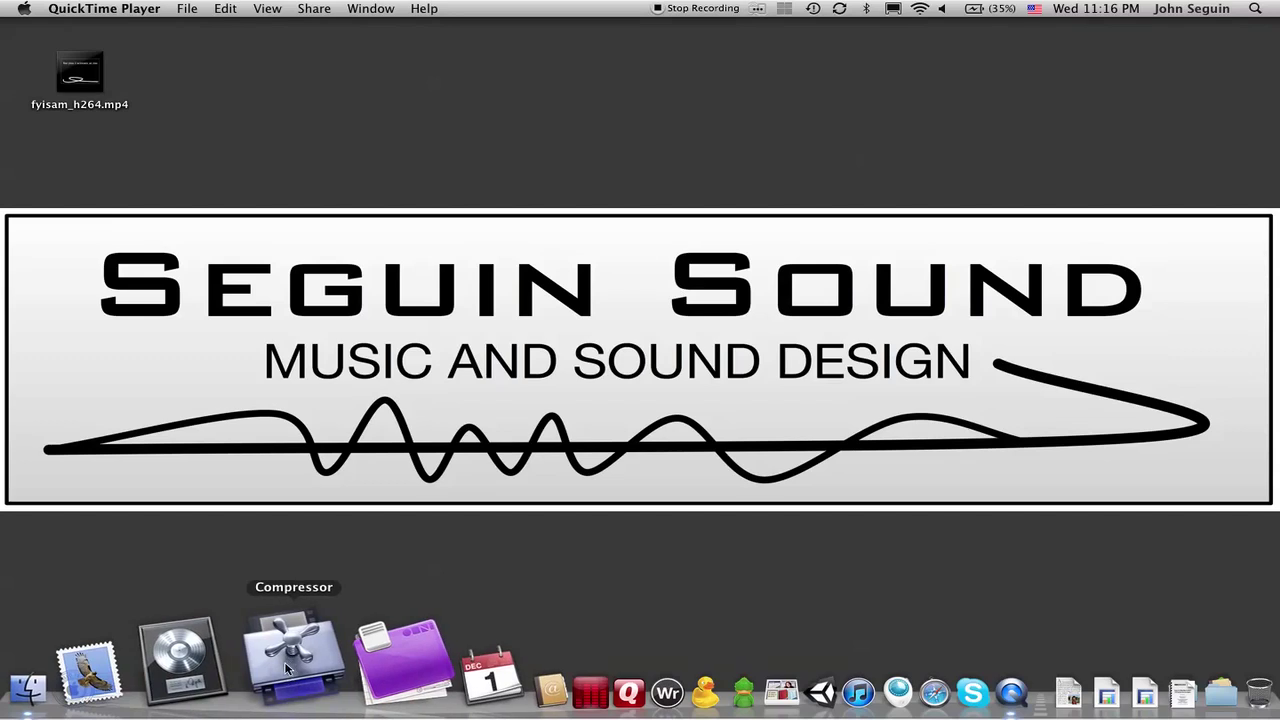
{"action": "left_click", "coordinate": [287, 668]}
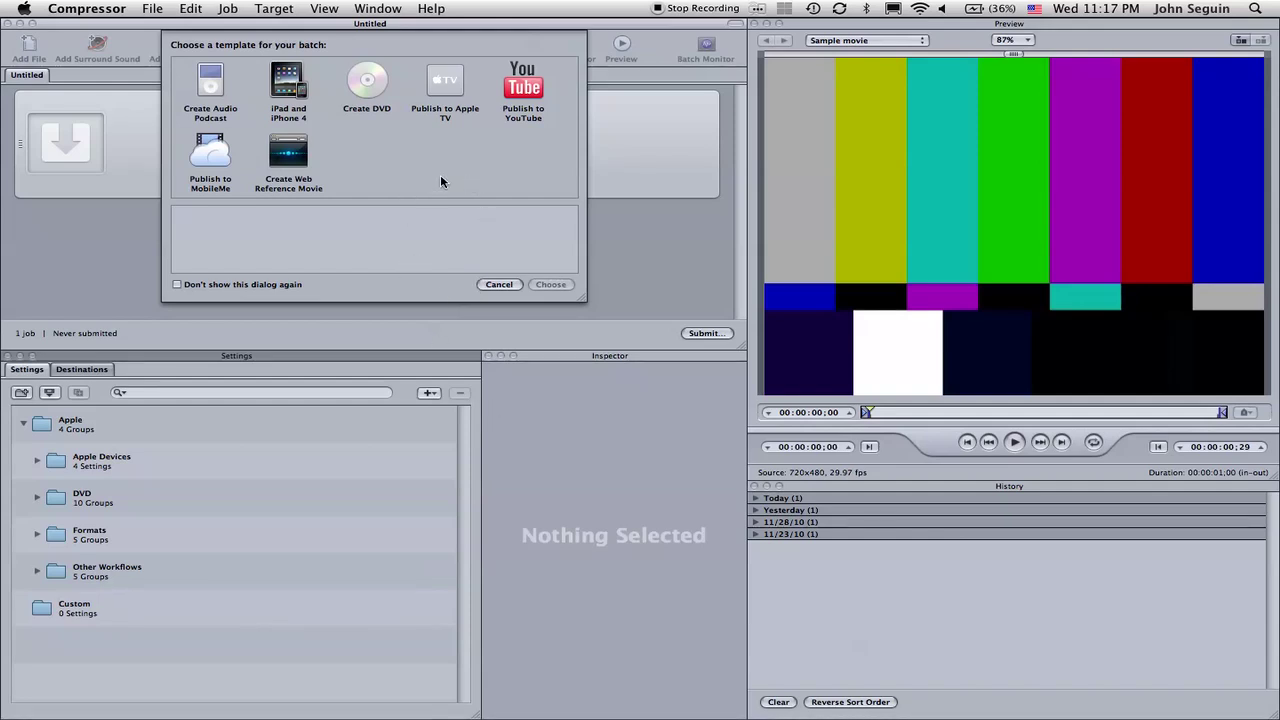
- Skip the template chooser and add fyisam_h264.mp4 from the Desktop to the batch as a job
{"action": "left_click", "coordinate": [494, 288]}
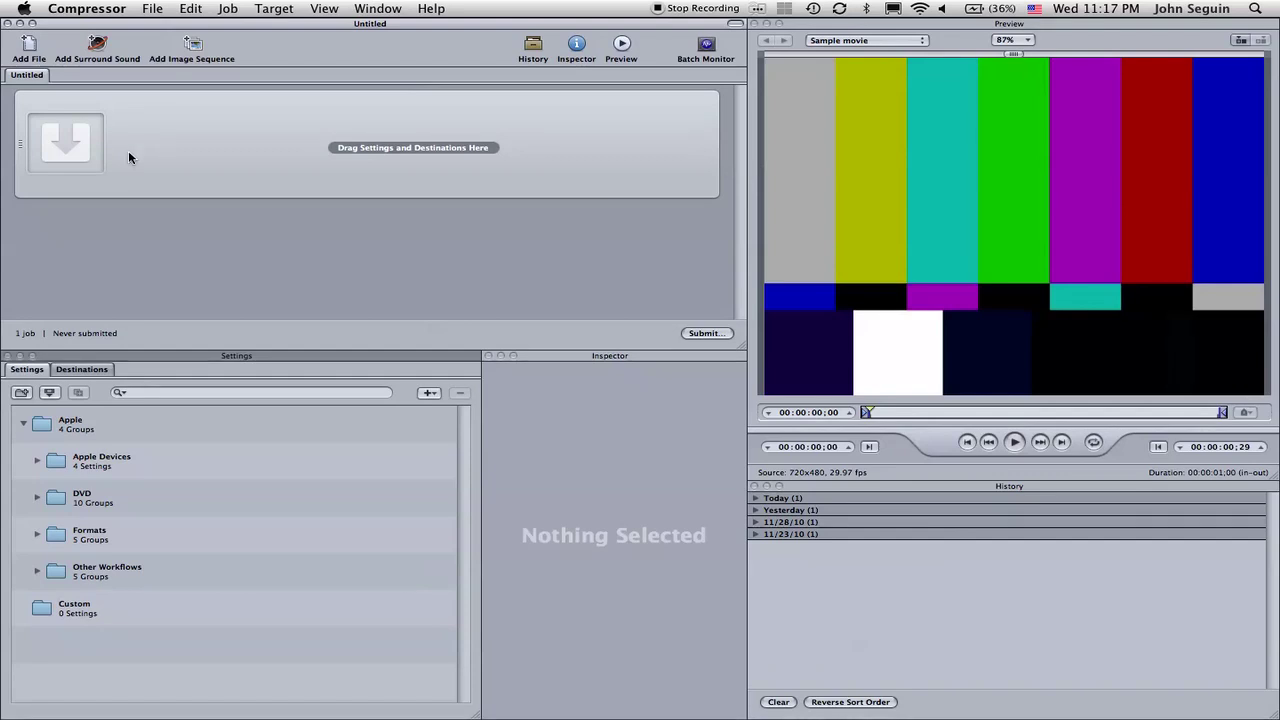
{"action": "left_click", "coordinate": [29, 48]}
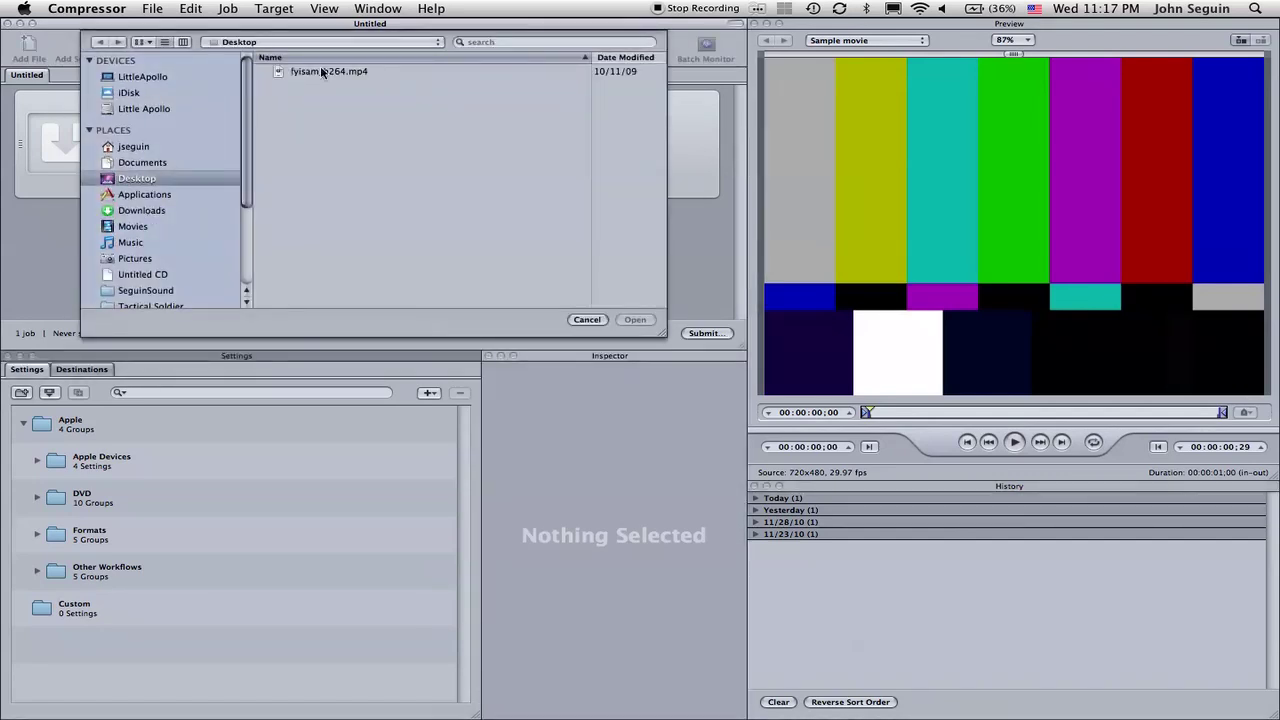
{"action": "left_click", "coordinate": [333, 72]}
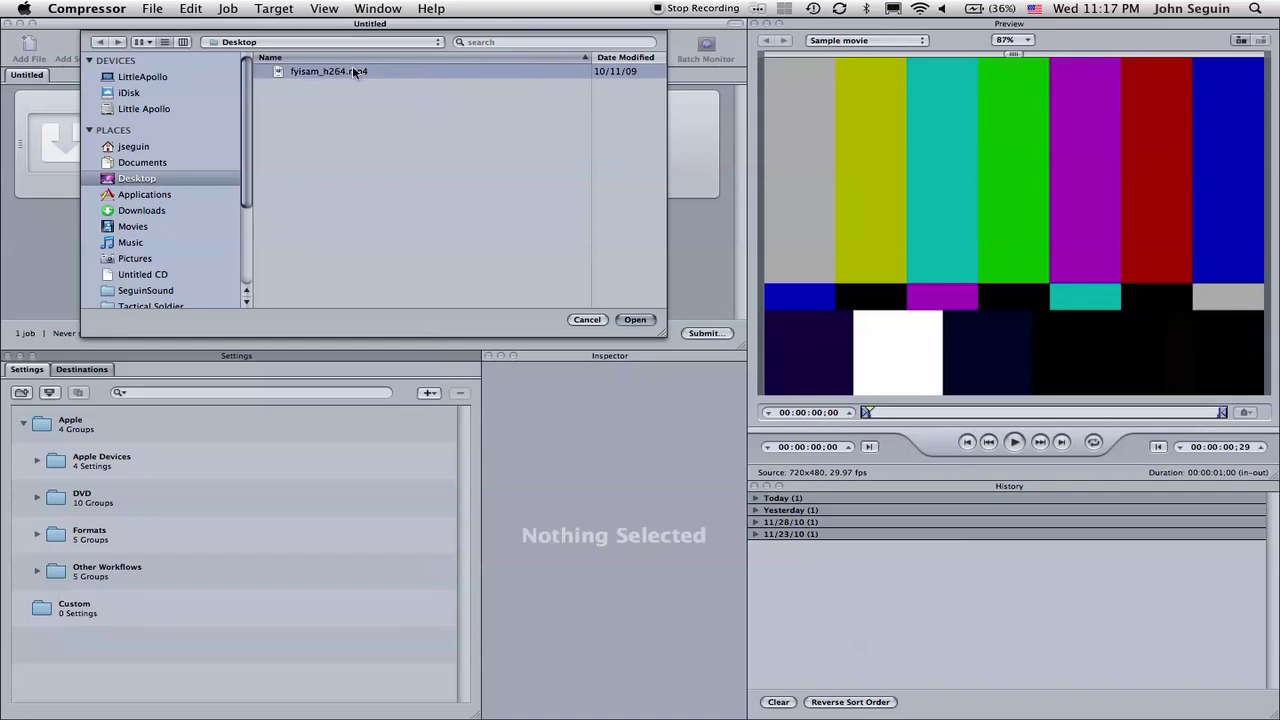
{"action": "left_click", "coordinate": [640, 320]}
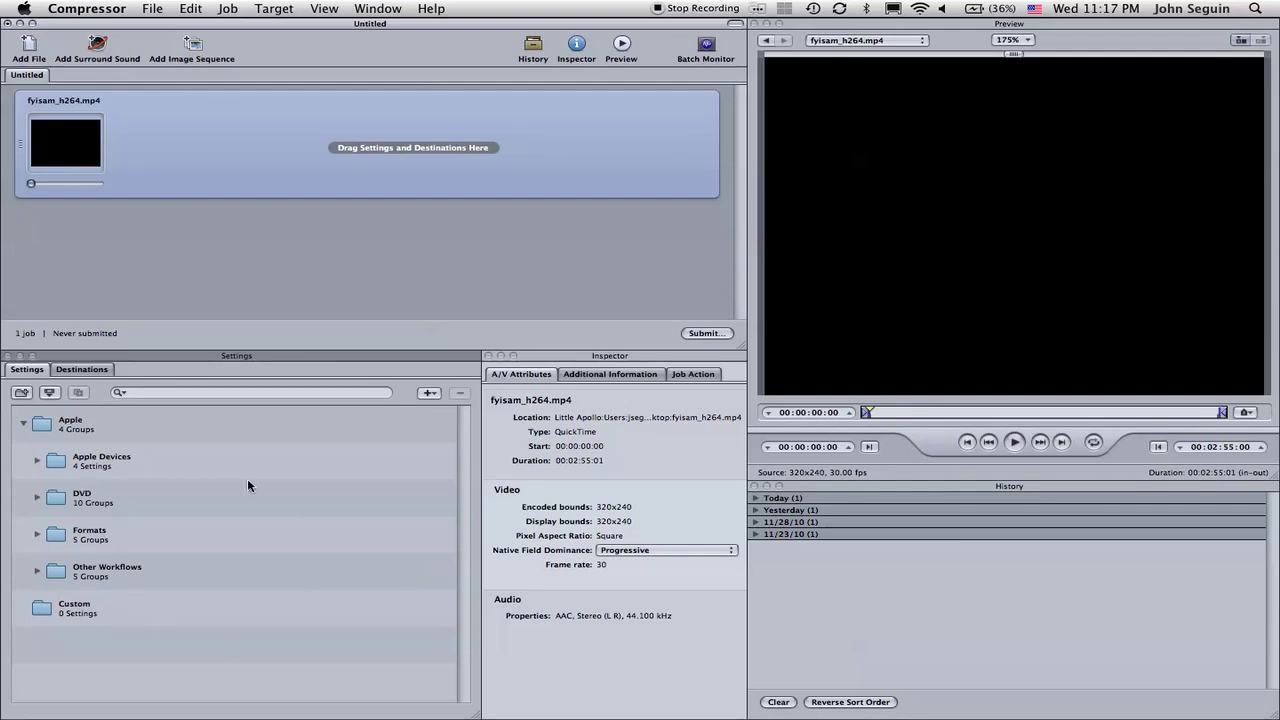
- Create a custom Untitled MPEG-4 setting and change its frame rate from 15.00 to 30.00 fps
{"action": "left_click", "coordinate": [429, 392]}
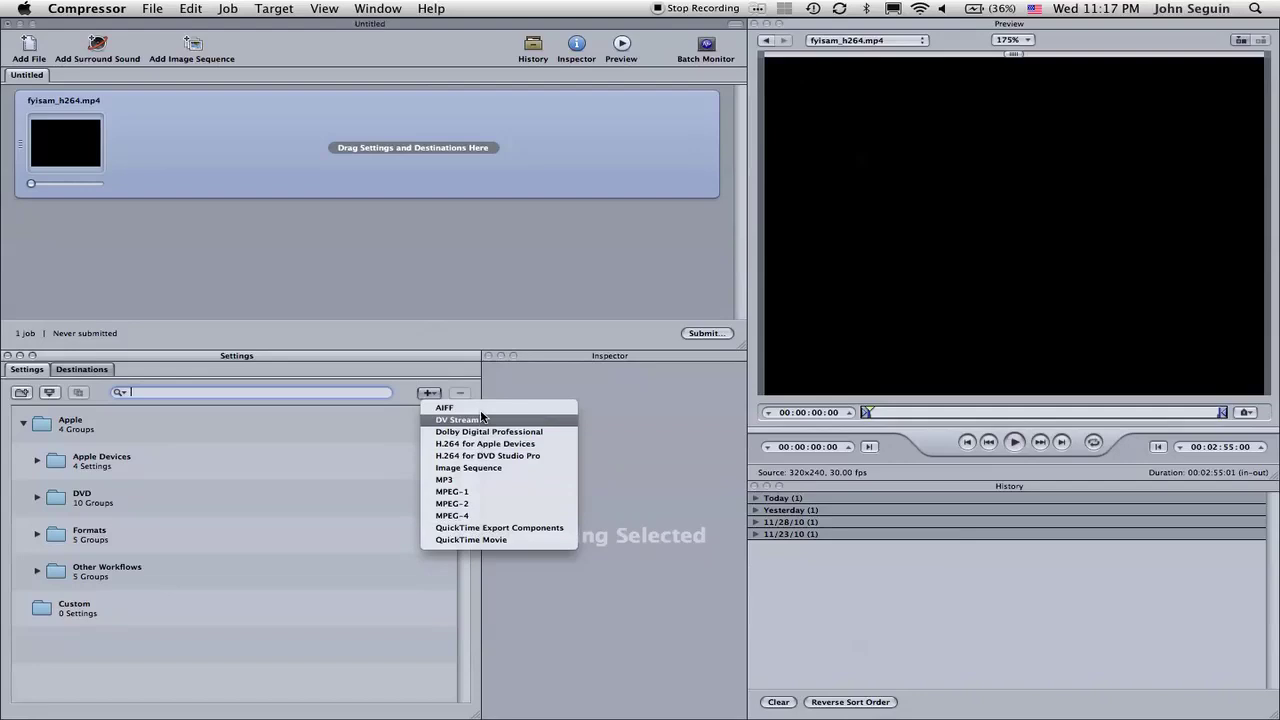
{"action": "left_click", "coordinate": [457, 515]}
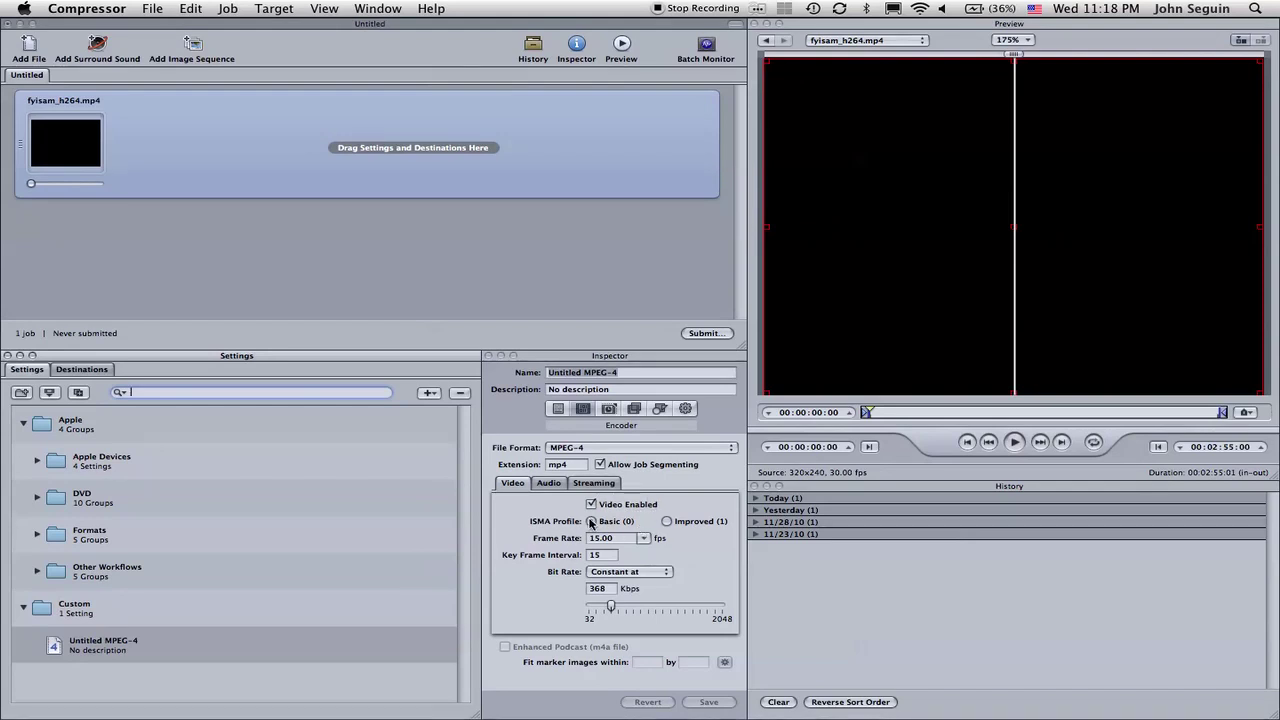
{"action": "left_click", "coordinate": [645, 539]}
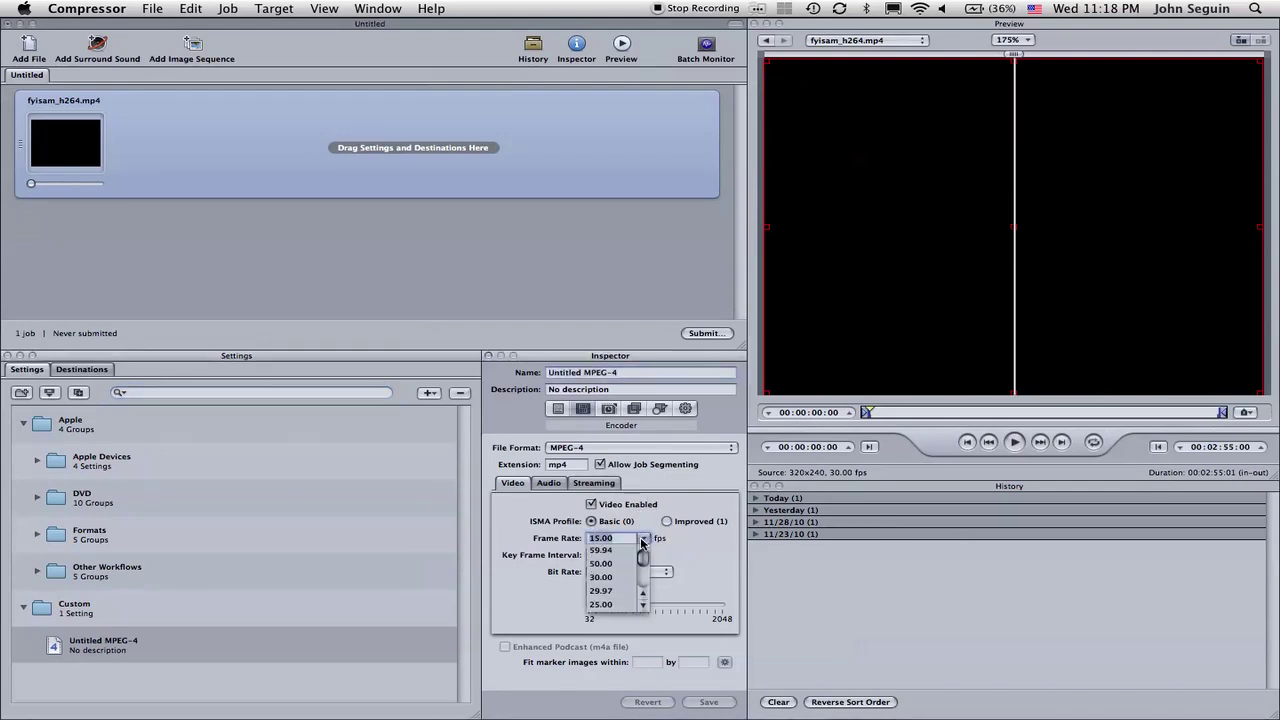
{"action": "left_click", "coordinate": [645, 606]}
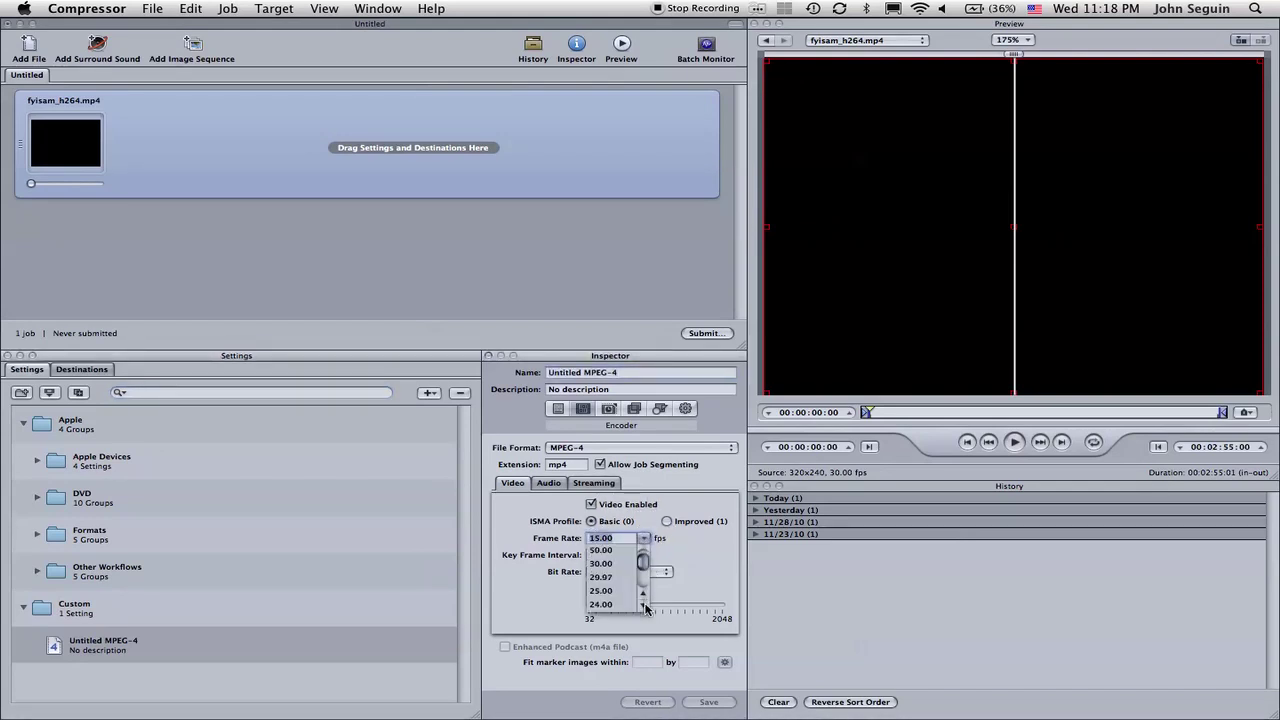
{"action": "left_click", "coordinate": [612, 572]}
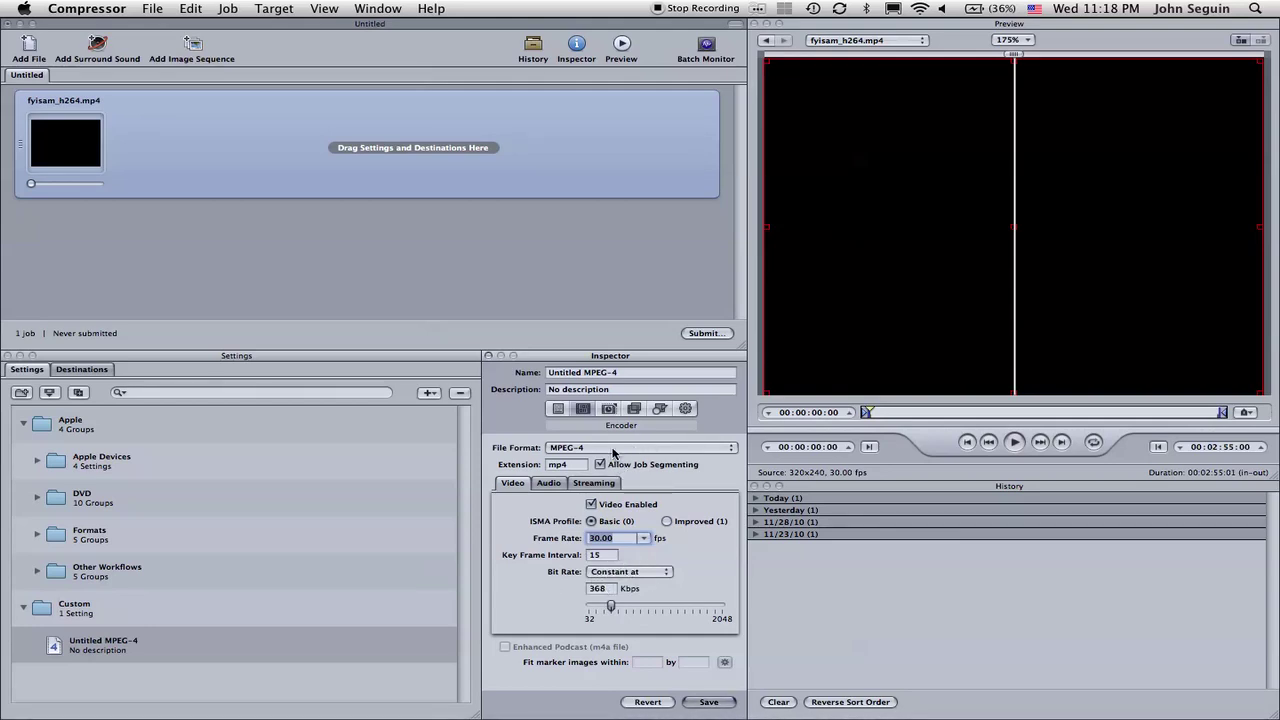
- Enable the Timecode Generator filter on Untitled MPEG-4, positioned Lower Center--Title Safe
{"action": "left_click", "coordinate": [634, 411]}
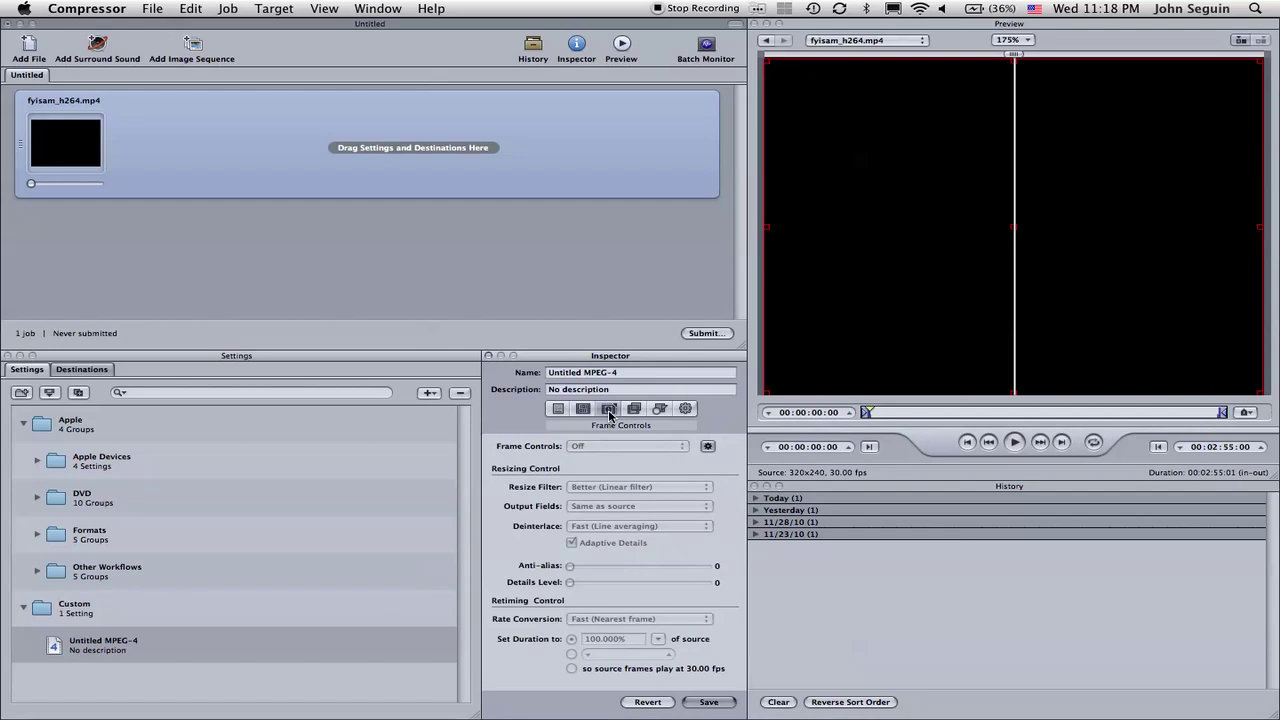
{"action": "left_click", "coordinate": [636, 412]}
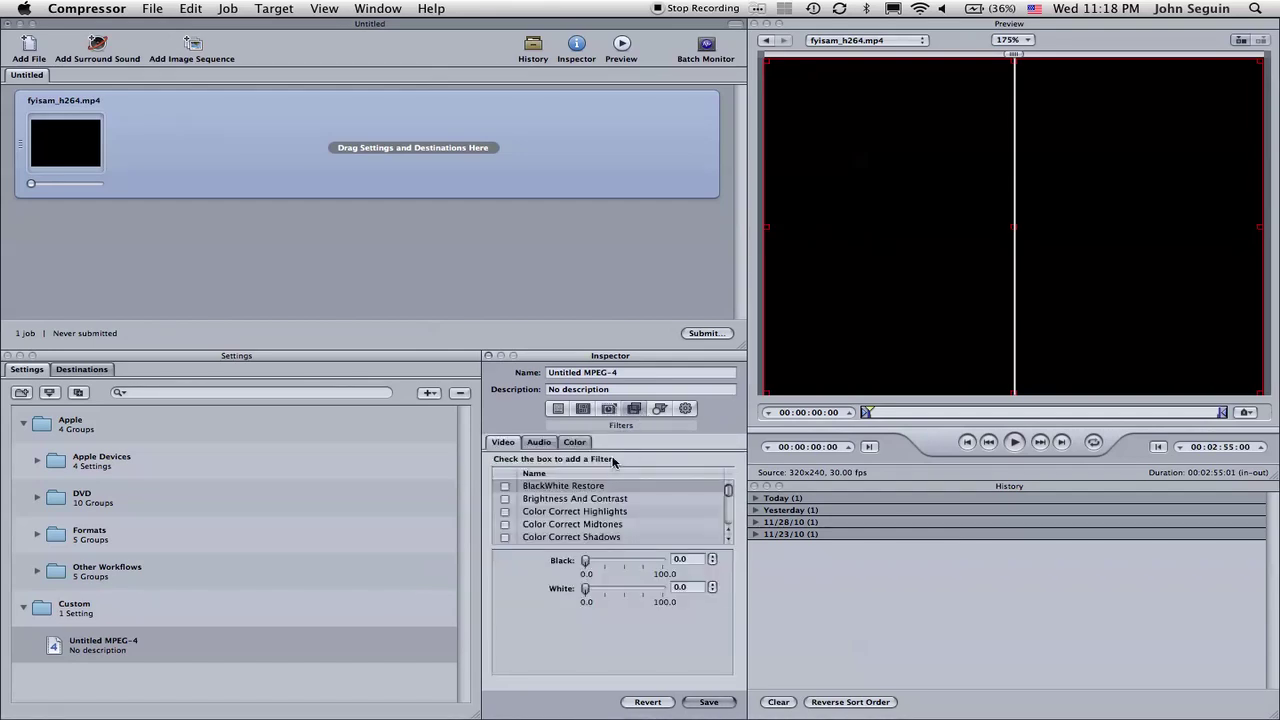
{"action": "left_click", "coordinate": [729, 539]}
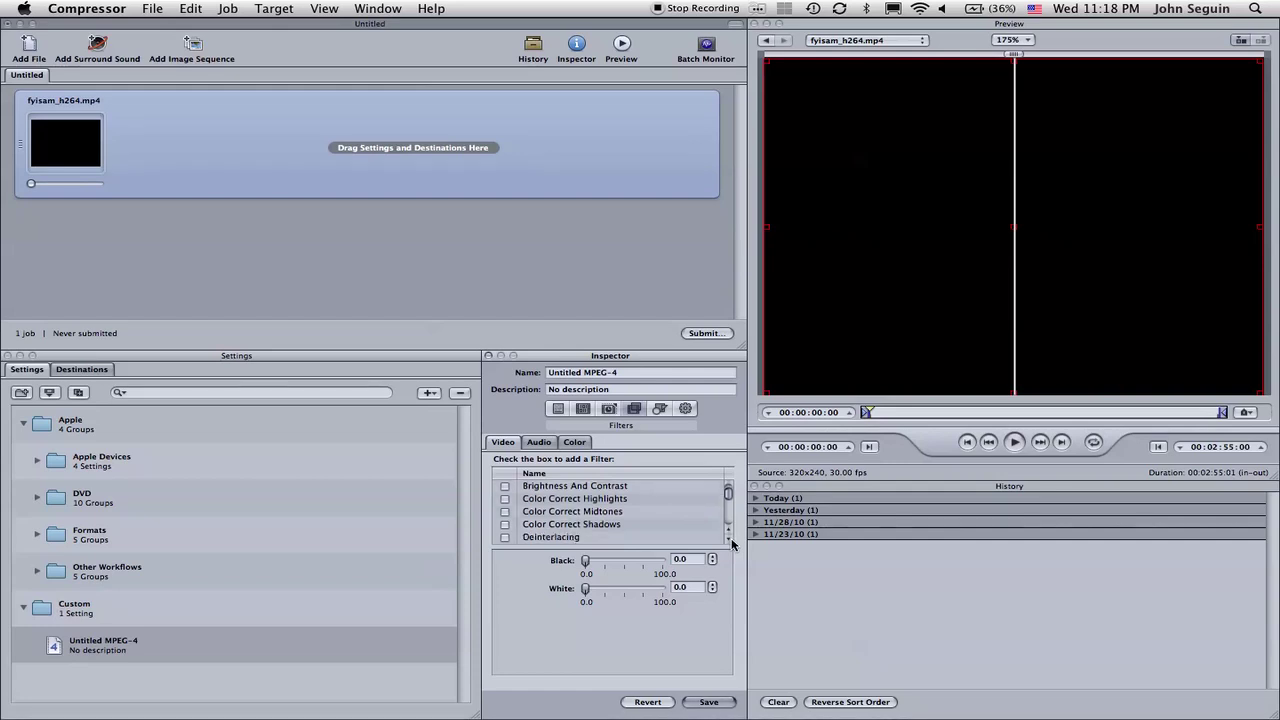
{"action": "left_click", "coordinate": [729, 539]}
{"action": "left_click", "coordinate": [729, 539]}
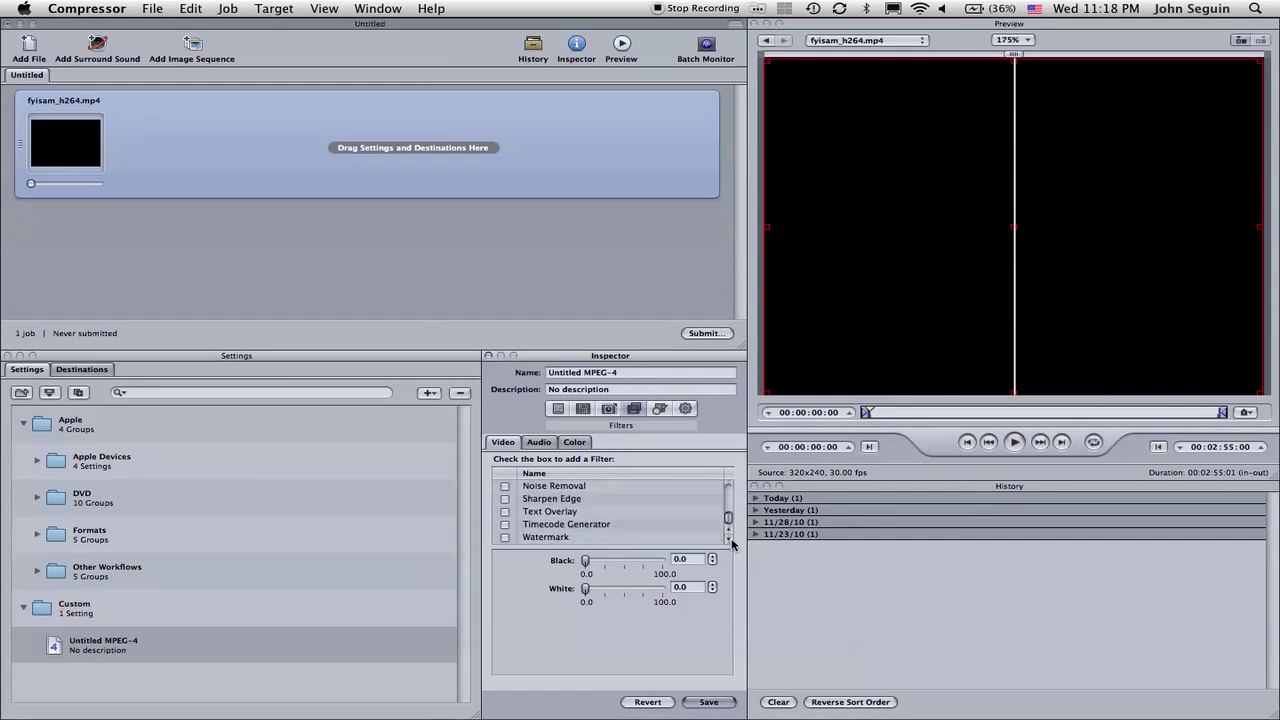
{"action": "left_click", "coordinate": [505, 524]}
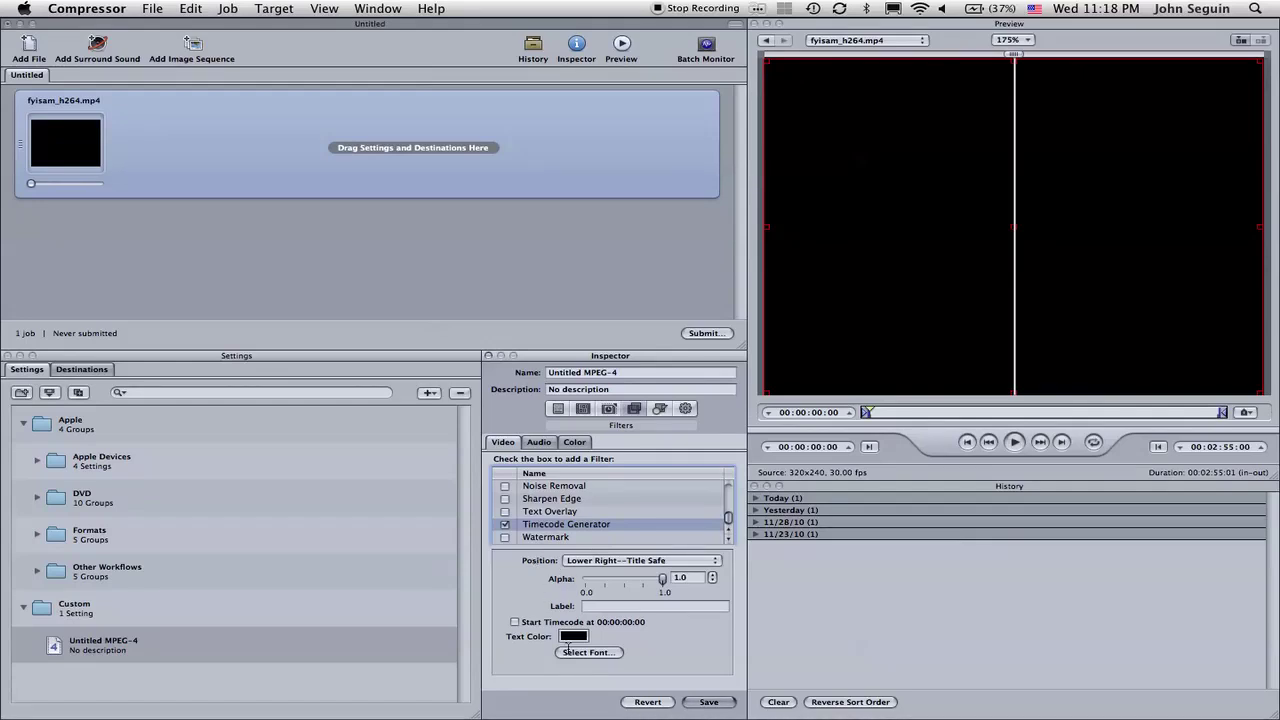
{"action": "left_click", "coordinate": [701, 560]}
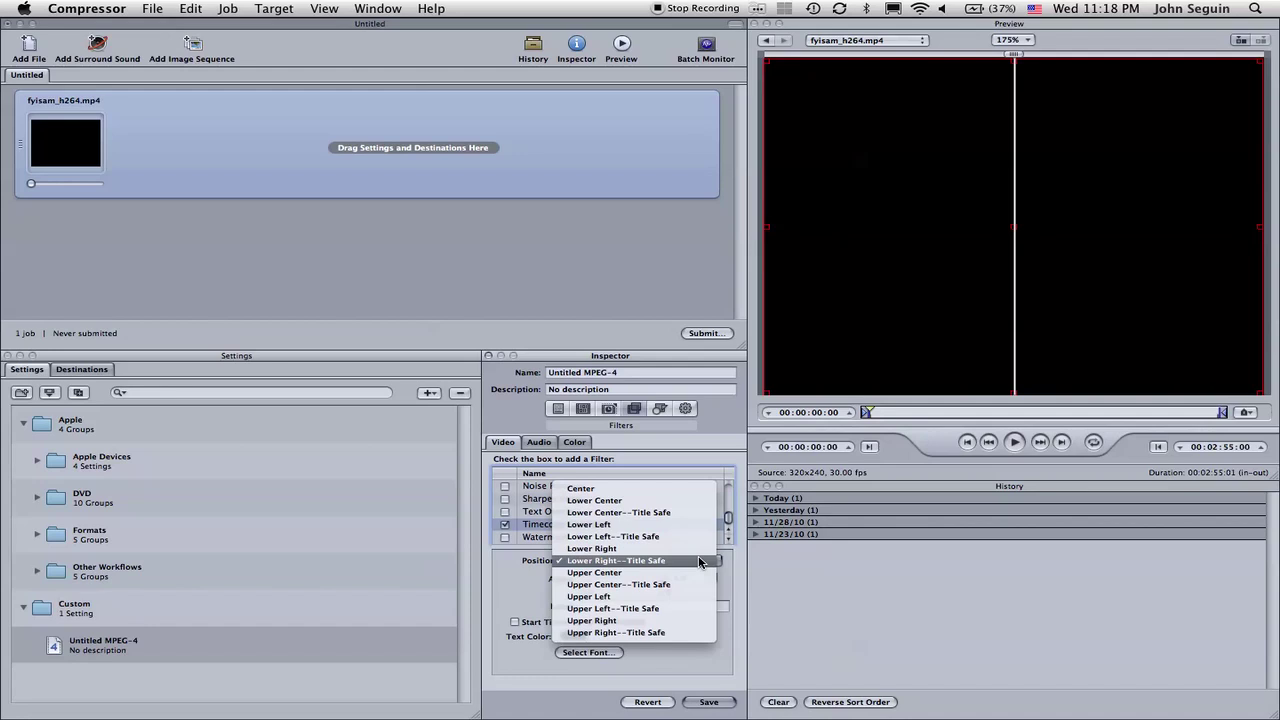
{"action": "left_click", "coordinate": [668, 514]}
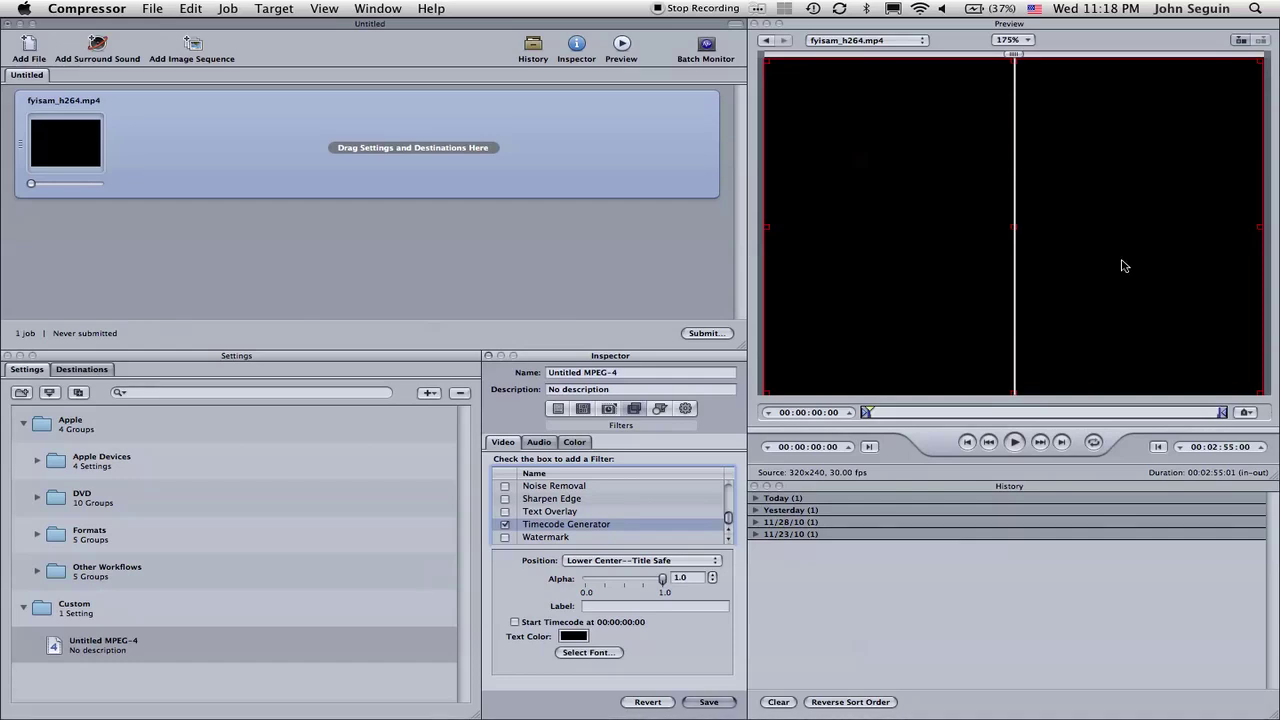
- Set the timecode text colour to full-brightness green
{"action": "left_click", "coordinate": [573, 636]}
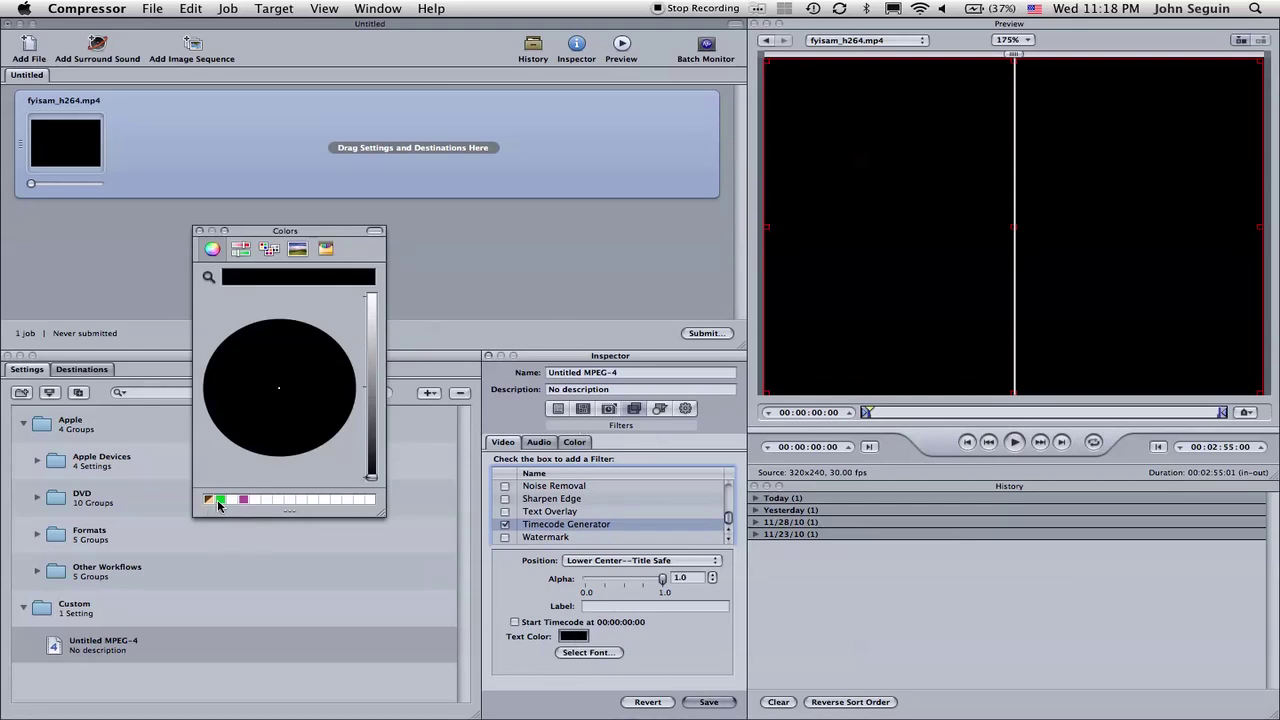
{"action": "left_click", "coordinate": [218, 500]}
{"action": "left_click", "coordinate": [372, 294]}
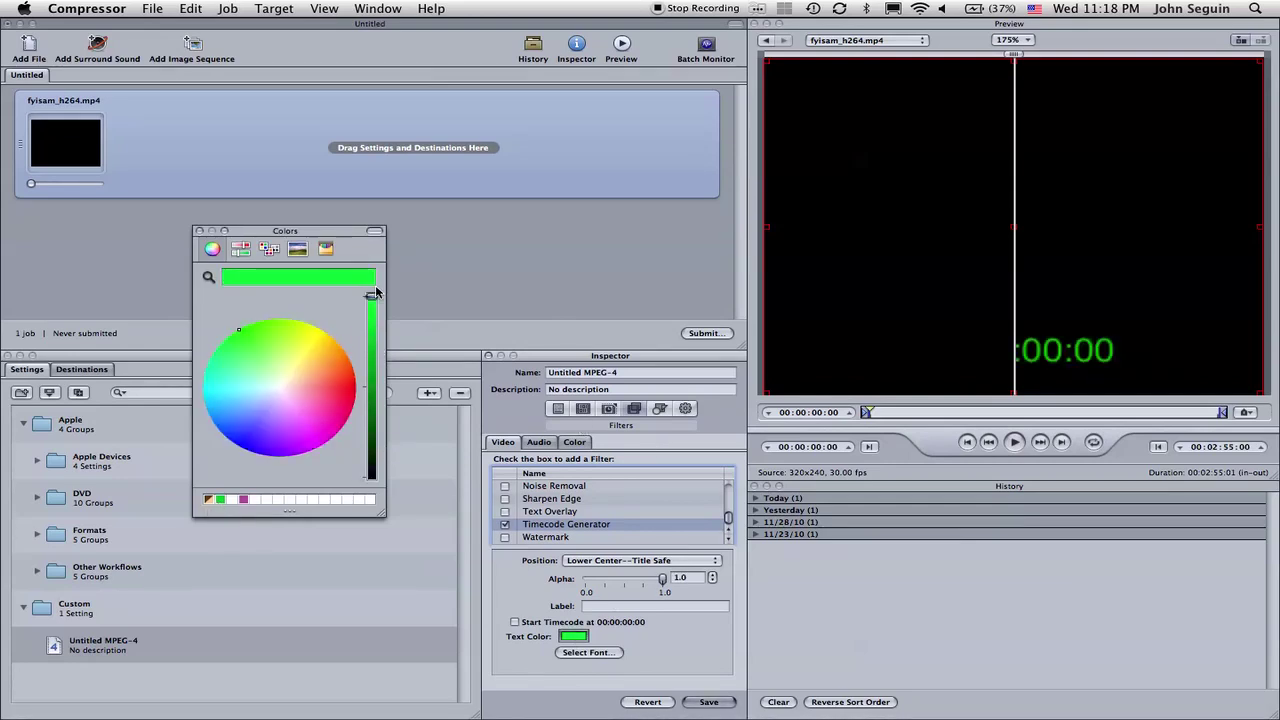
{"action": "left_click", "coordinate": [199, 231]}
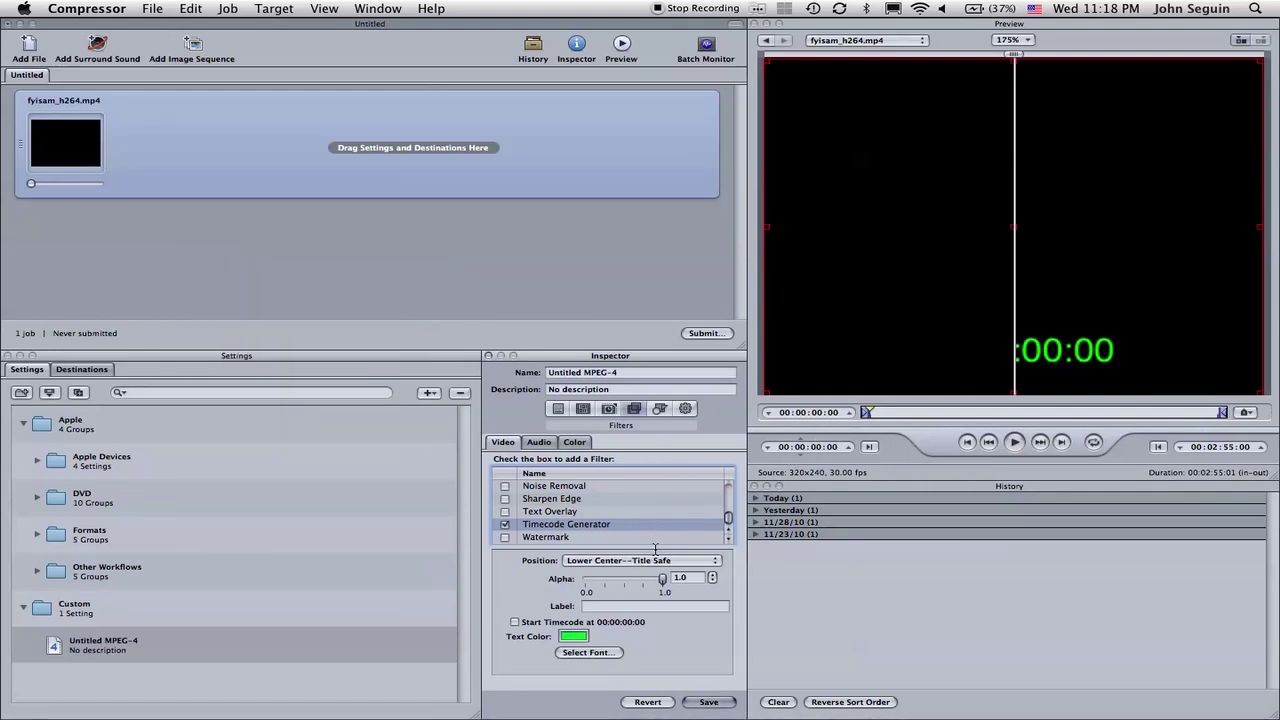
- Set the timecode font to Helvetica Regular size 36 and close the Fonts panel
{"action": "left_click", "coordinate": [587, 652]}
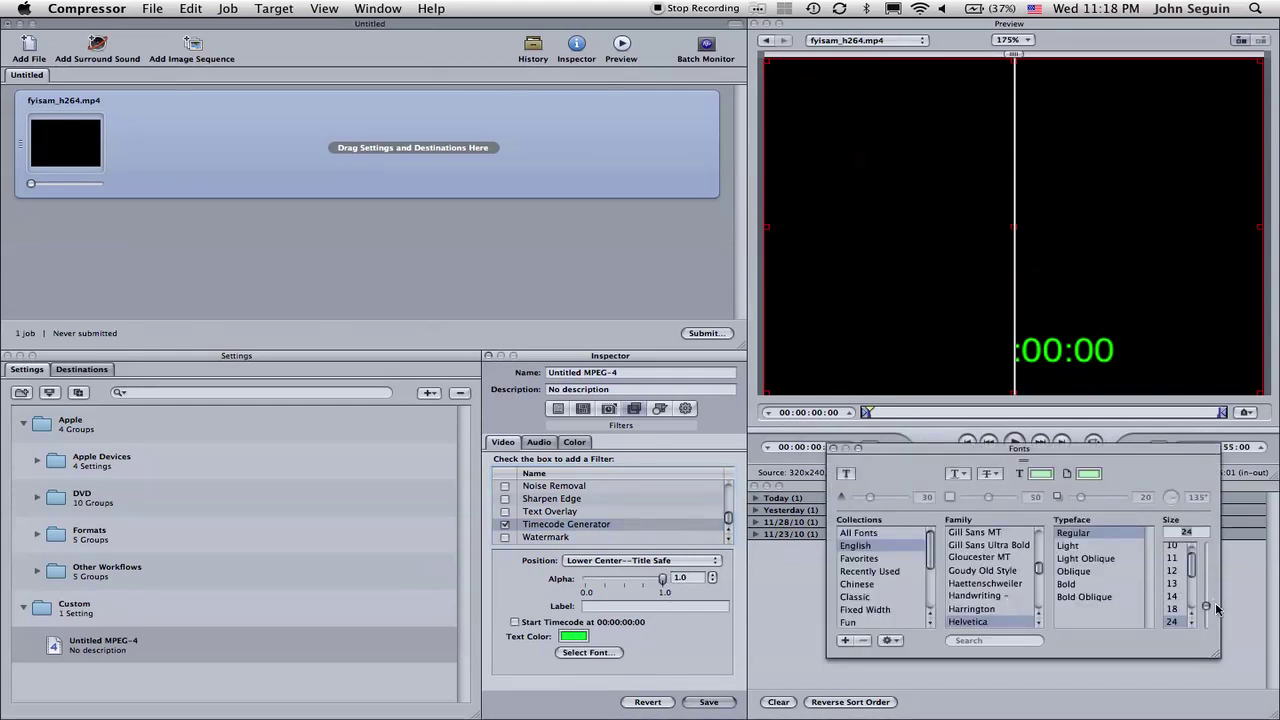
{"action": "scroll", "coordinate": [1177, 622], "scroll_direction": "down", "scroll_amount": 1}
{"action": "left_click", "coordinate": [1177, 622]}
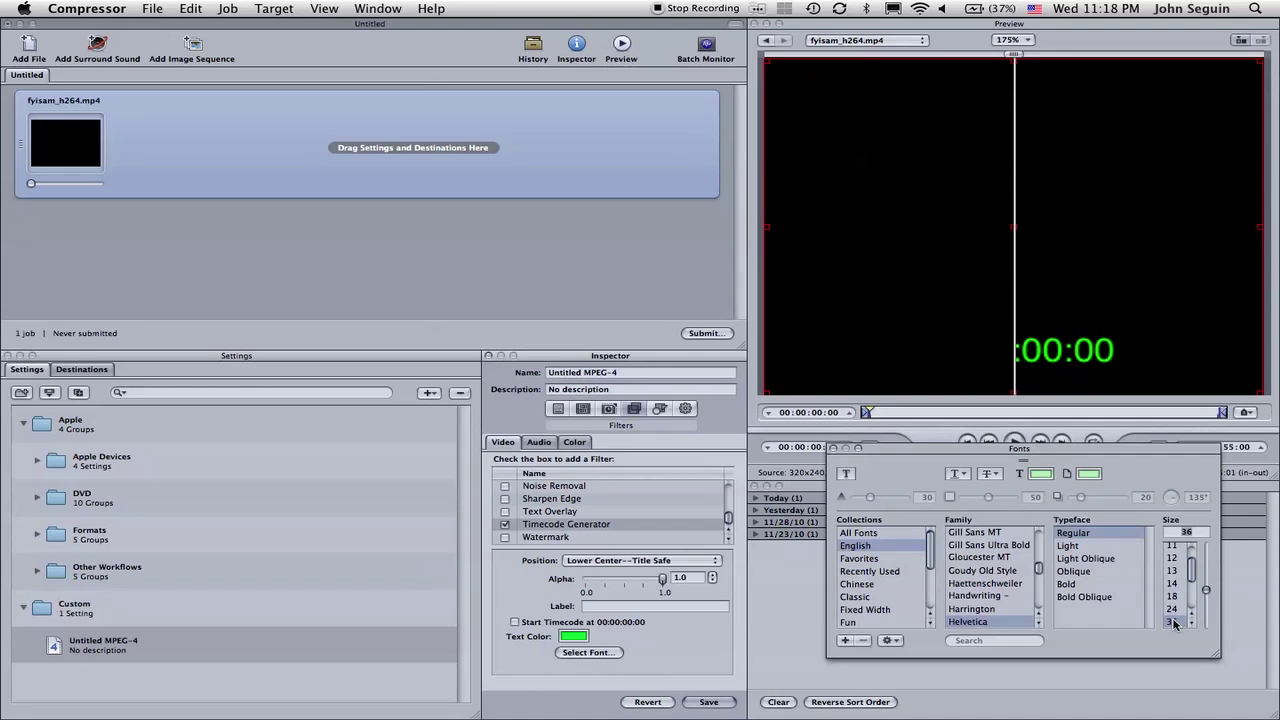
{"action": "left_click", "coordinate": [834, 449]}
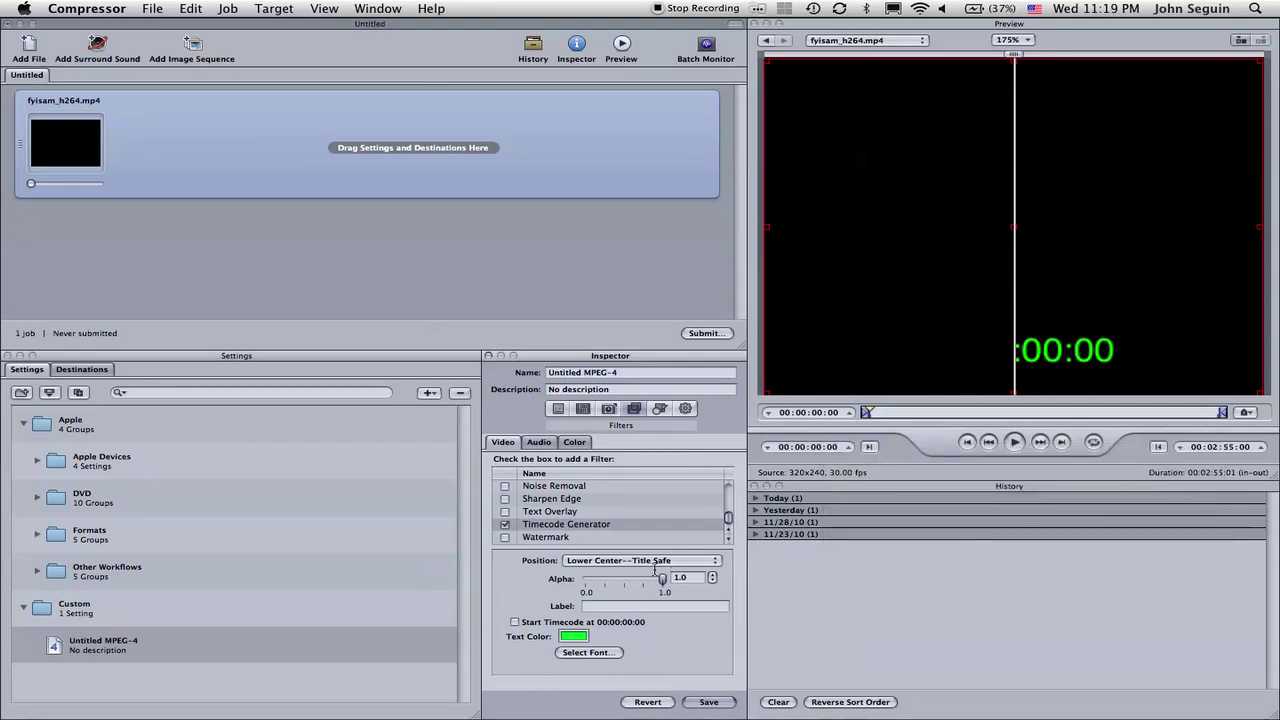
- Start the timecode at 00:00:00:00 and save the setting changes
{"action": "left_click", "coordinate": [515, 623]}
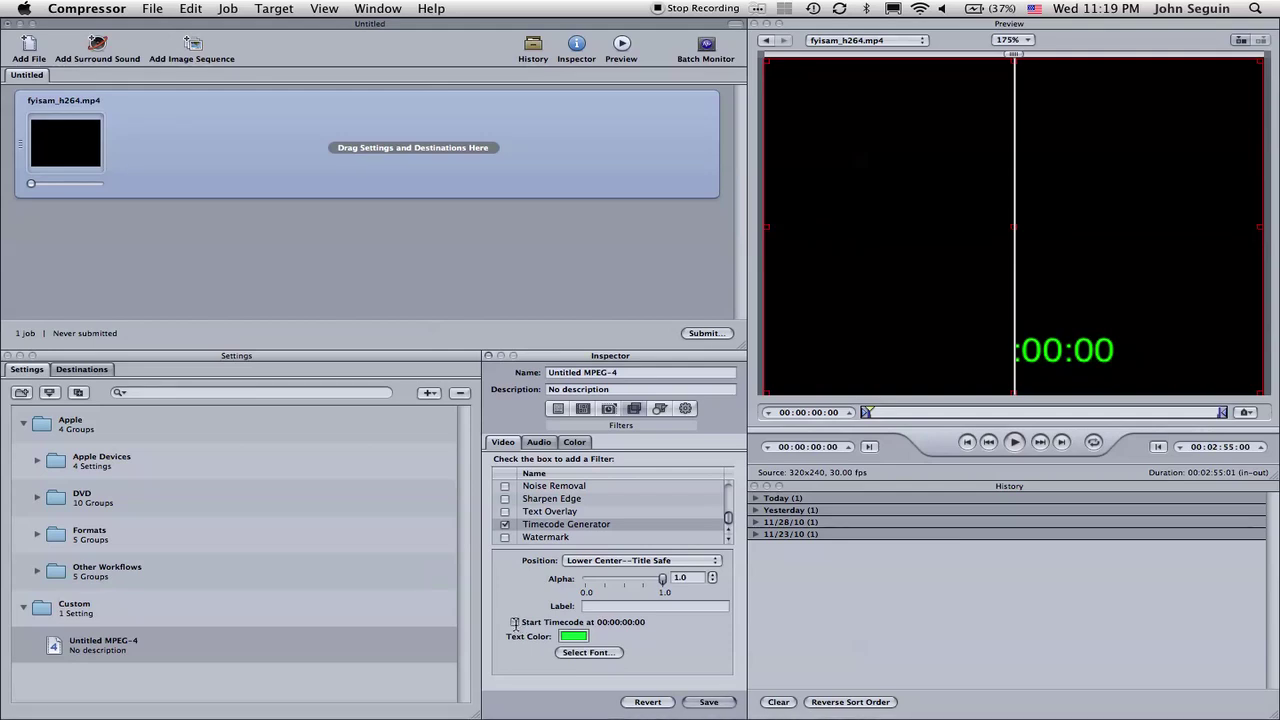
{"action": "left_click", "coordinate": [637, 606]}
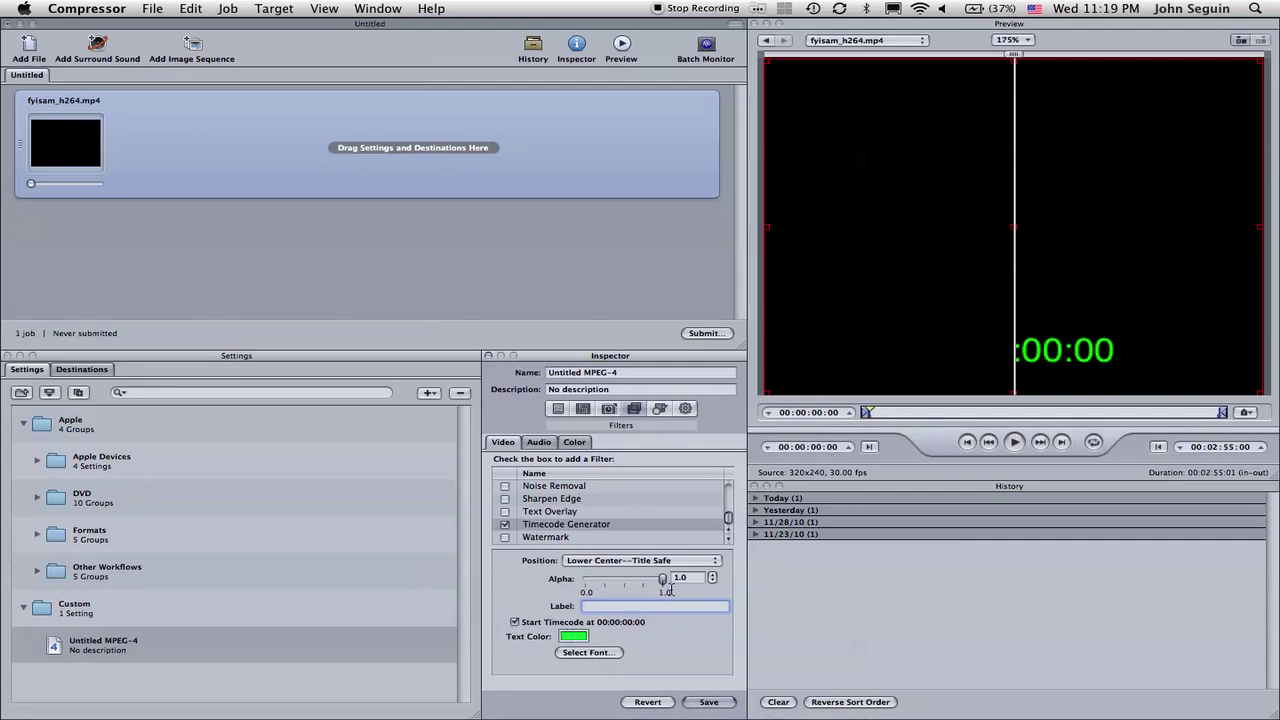
{"action": "left_click", "coordinate": [708, 702]}
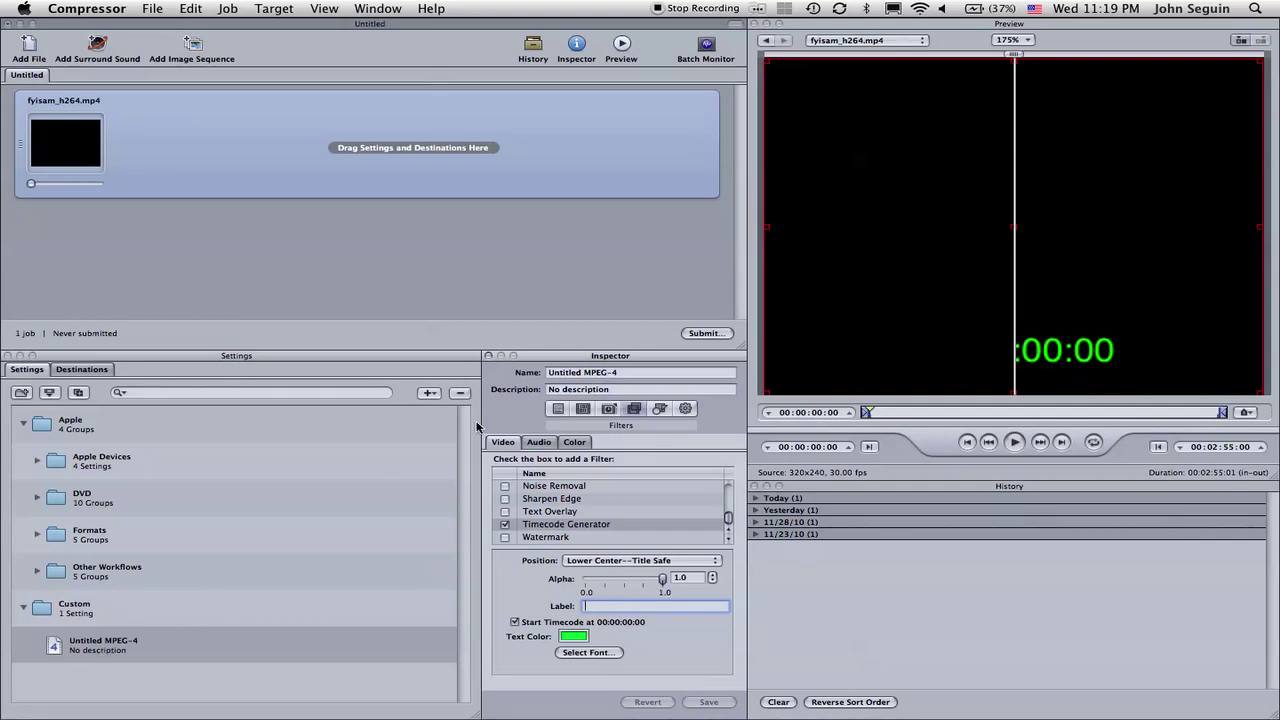
- Rename the setting 'SeguinSound Time Code' with description 'Time Code' and save it
{"action": "triple_click", "coordinate": [578, 372]}
{"action": "type", "text": "SeguinSound"}
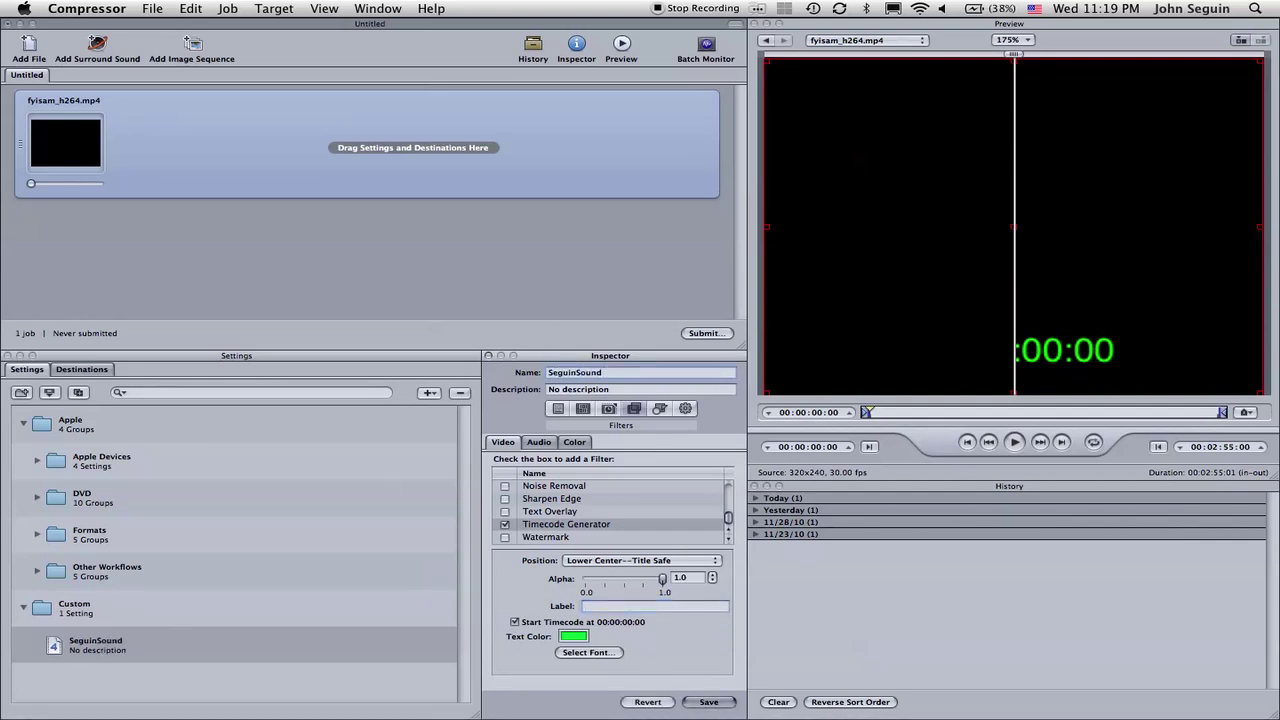
{"action": "type", "text": " Time Code"}
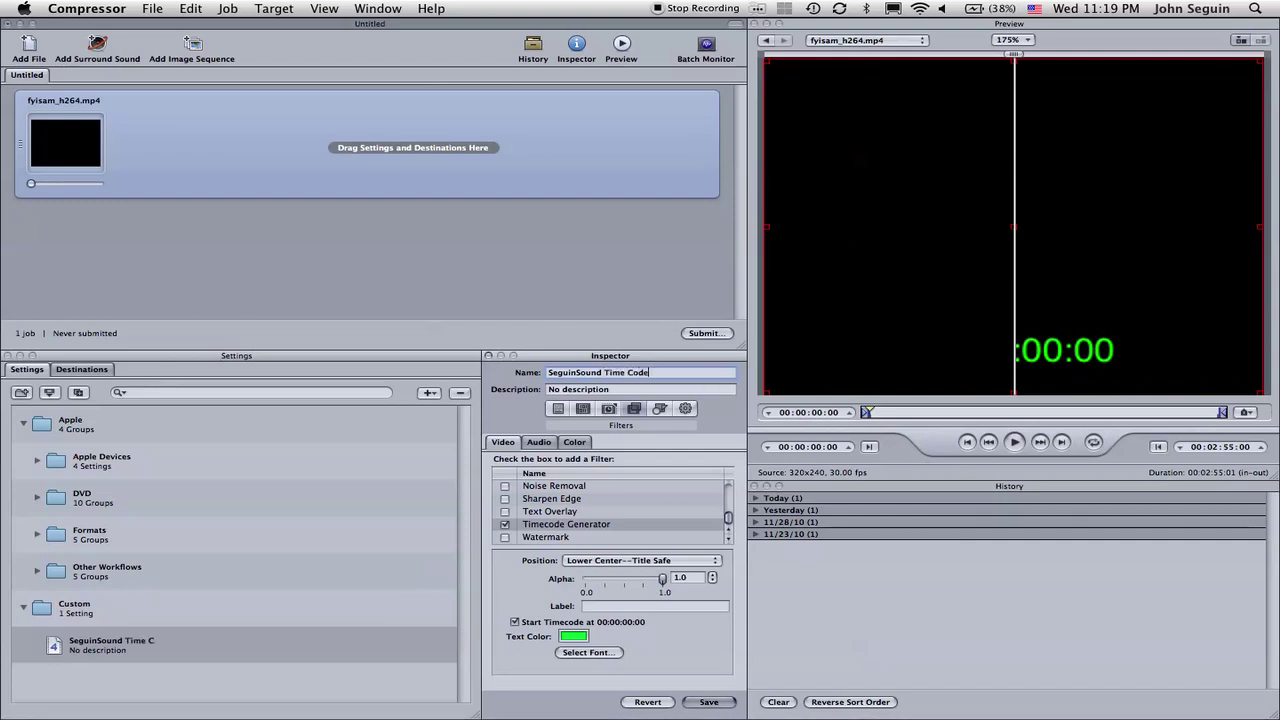
{"action": "key", "text": "Tab"}
{"action": "type", "text": "Time Code"}
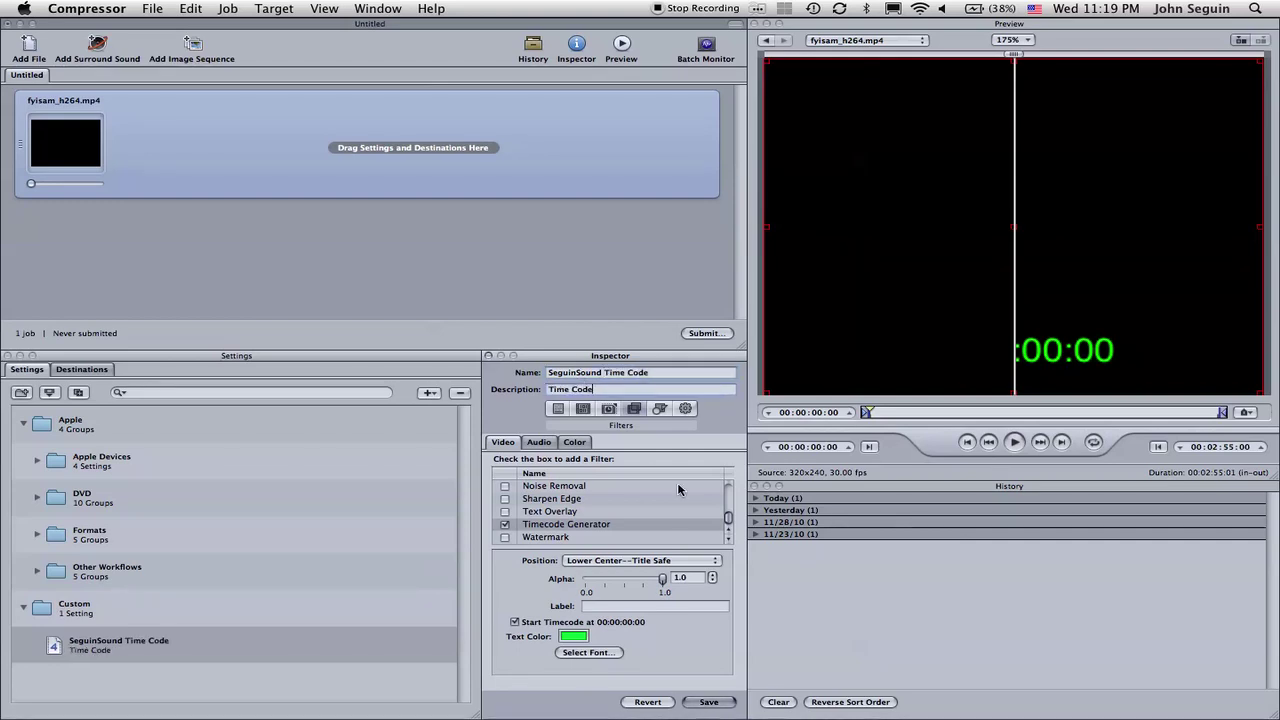
{"action": "left_click", "coordinate": [722, 702]}
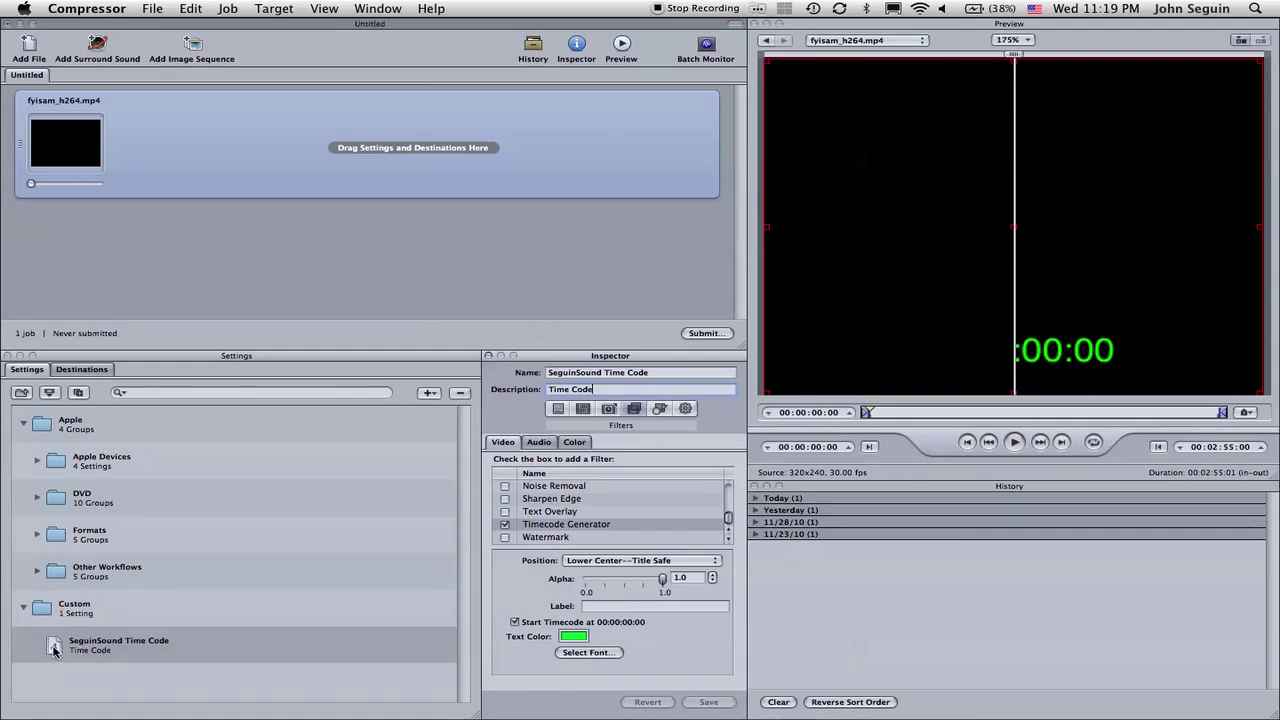
- Apply SeguinSound Time Code to the clip, submit as fyisam_h264_withTimeCode, and view the finished job
{"action": "left_click_drag", "start_coordinate": [55, 650], "coordinate": [310, 147]}
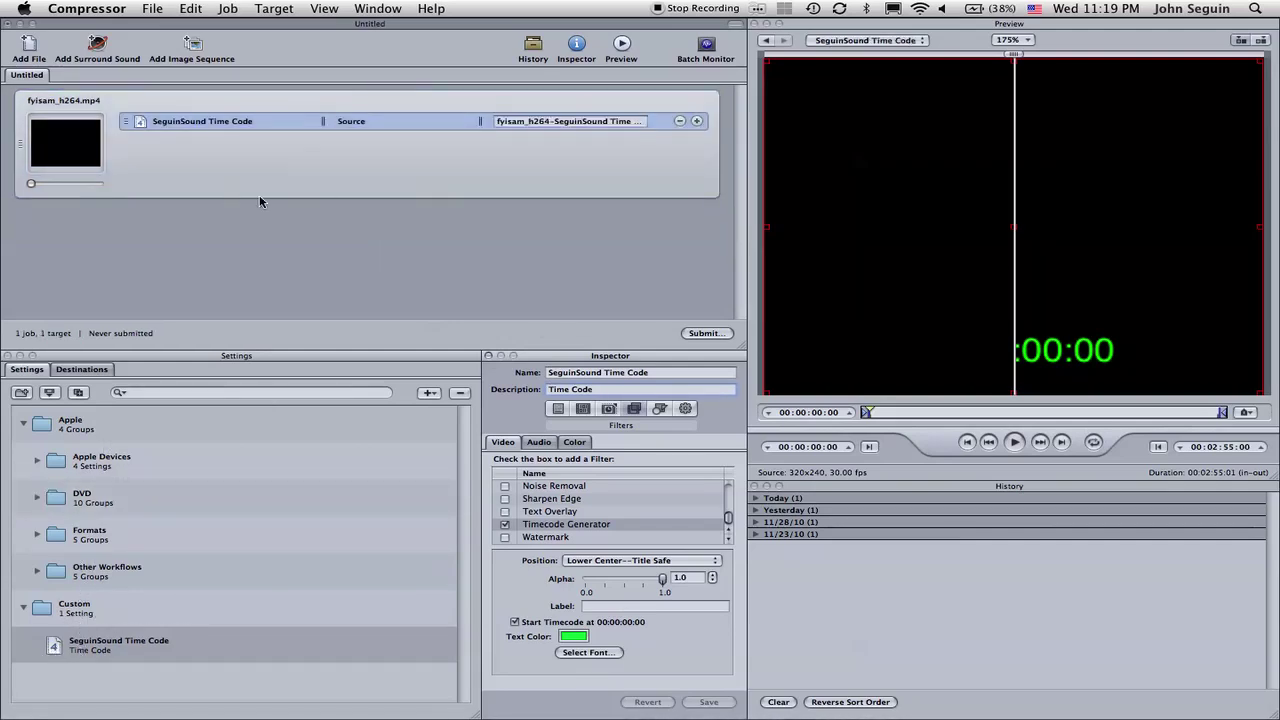
{"action": "left_click", "coordinate": [706, 333]}
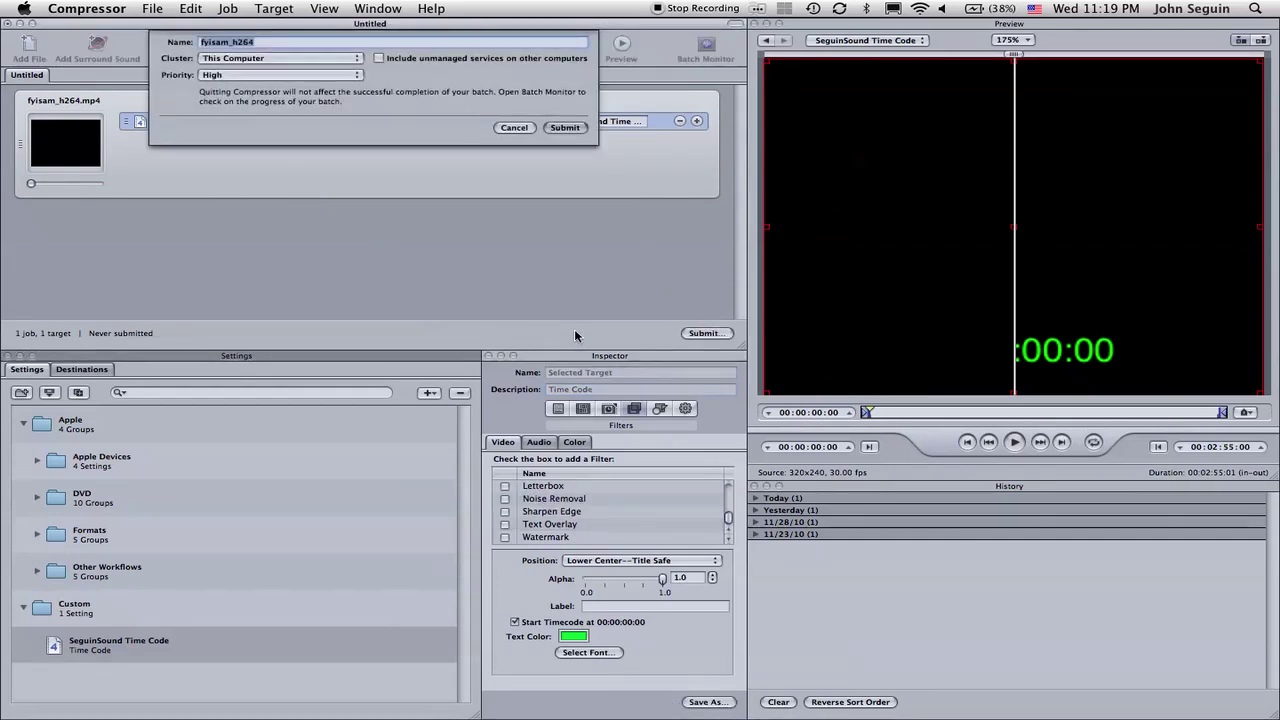
{"action": "key", "text": "Right"}
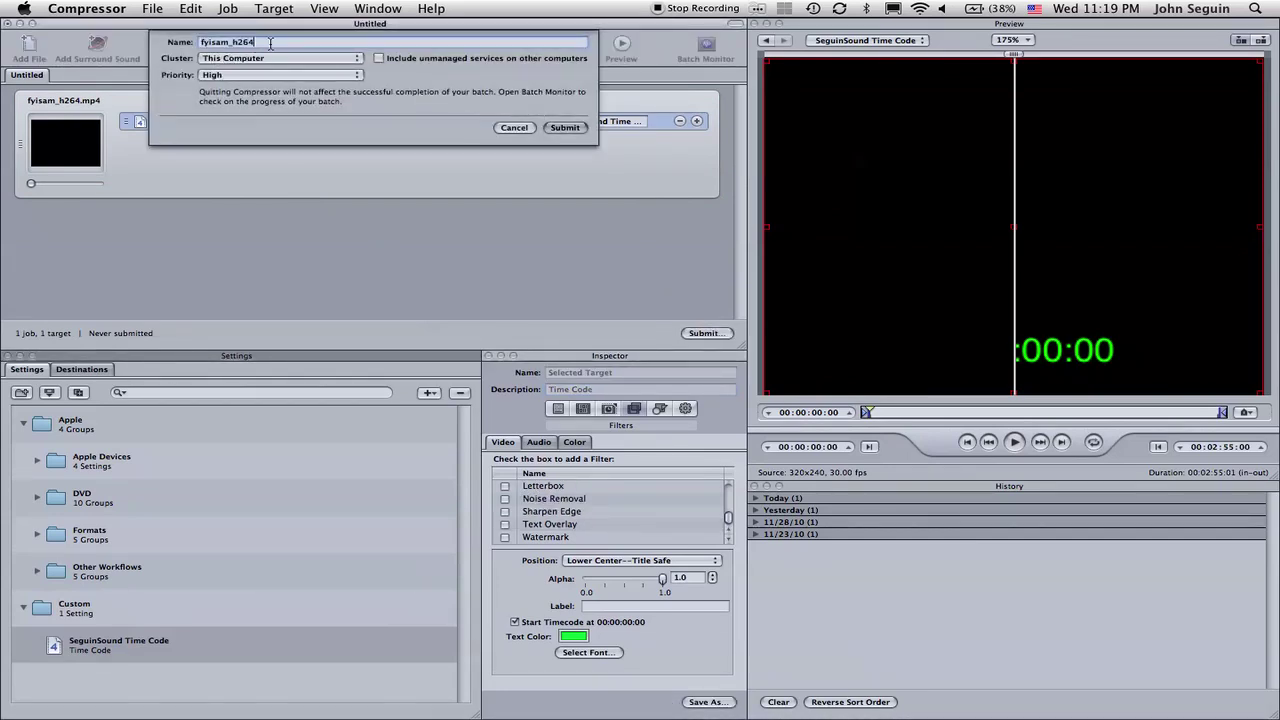
{"action": "type", "text": "_withTimeCod"}
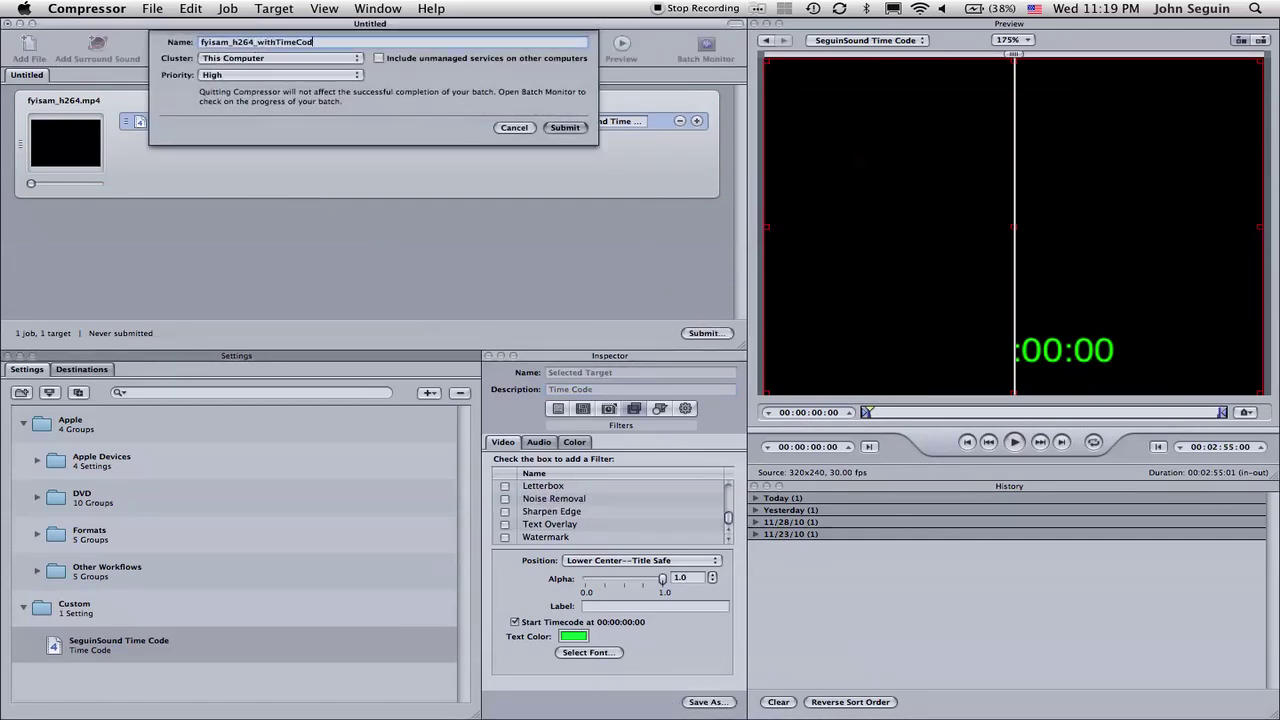
{"action": "type", "text": "e"}
{"action": "key", "text": "Return"}
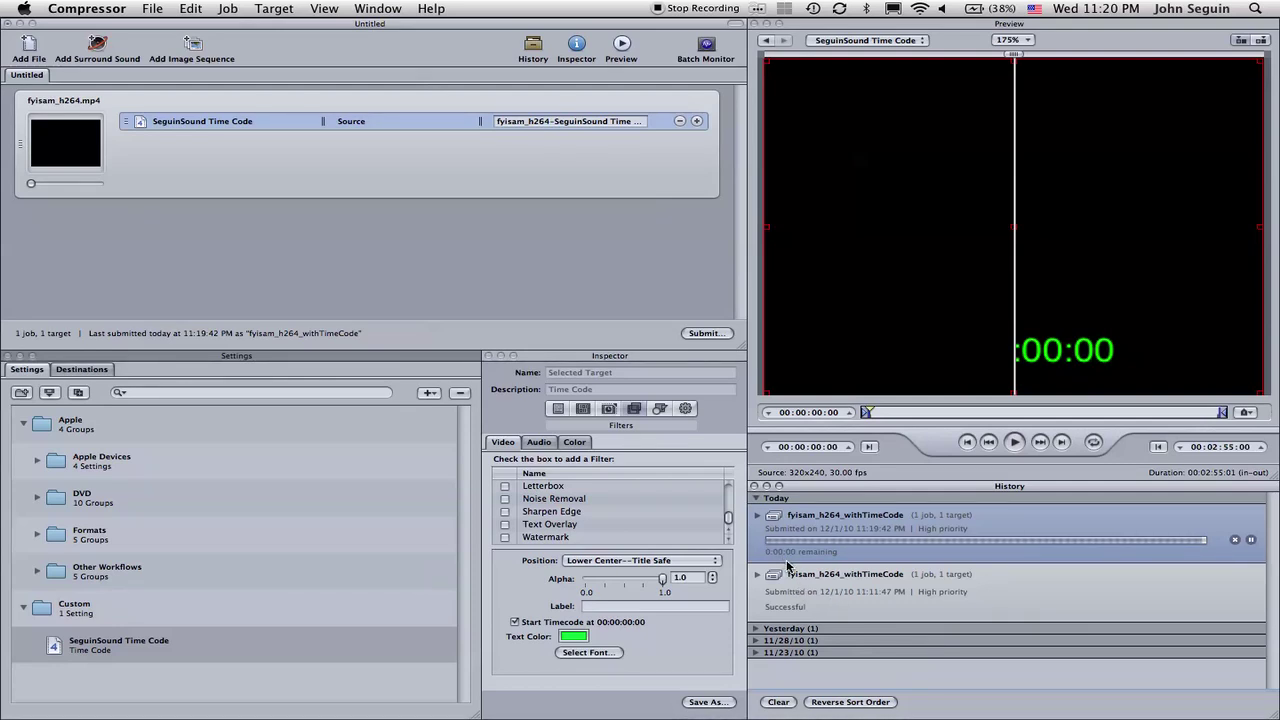
{"action": "left_click", "coordinate": [757, 515]}
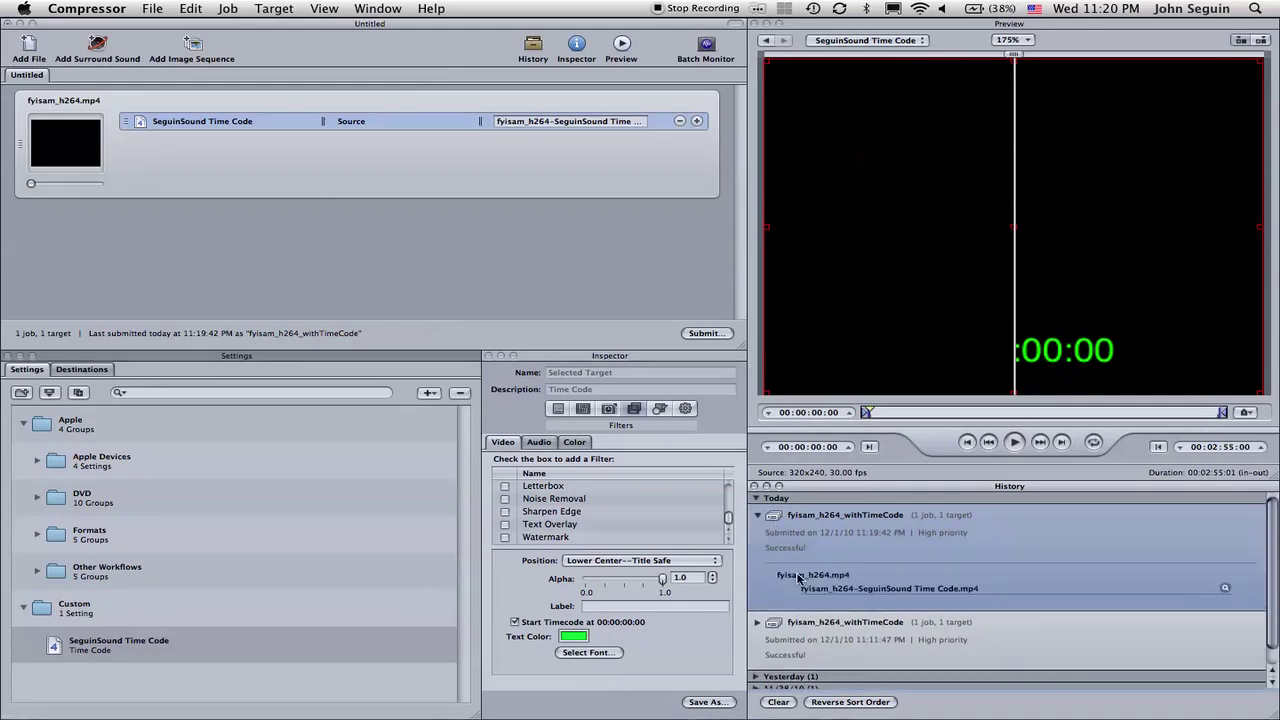
- Open fyisam_h264-SeguinSound Time Code.mp4 from Finder in QuickTime Player and center its window
{"action": "left_click", "coordinate": [1225, 590]}
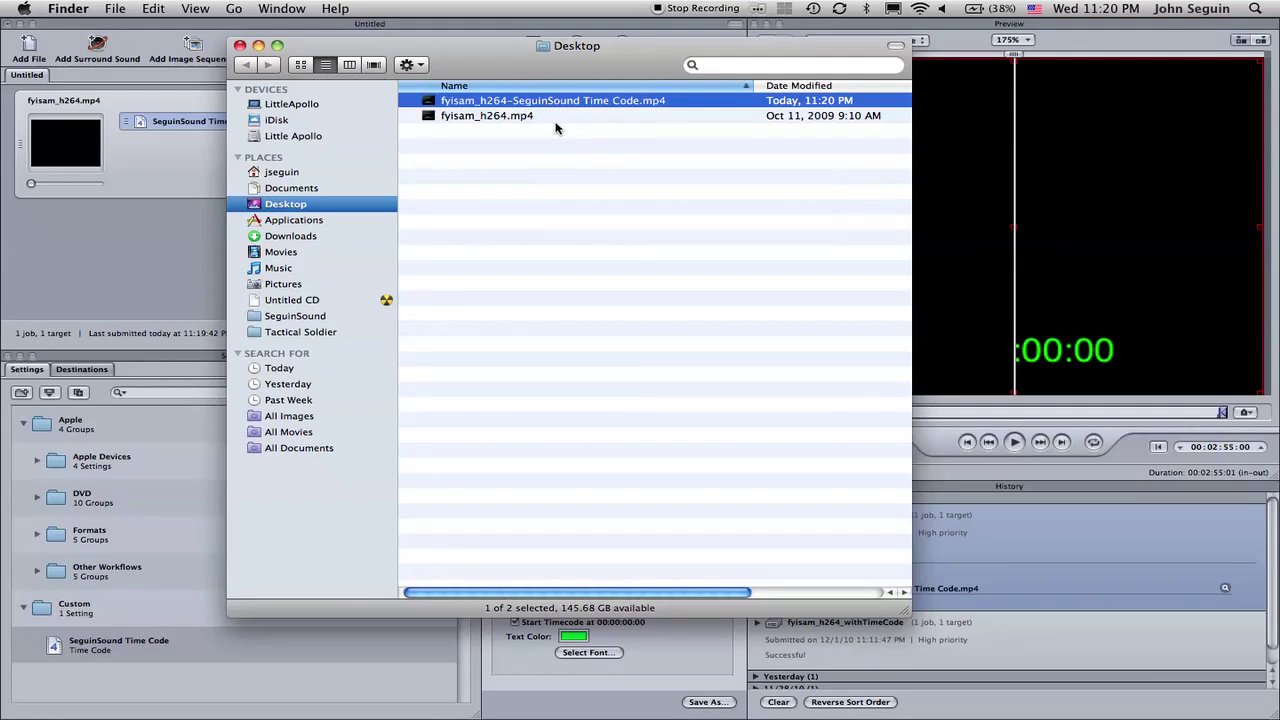
{"action": "double_click", "coordinate": [428, 105]}
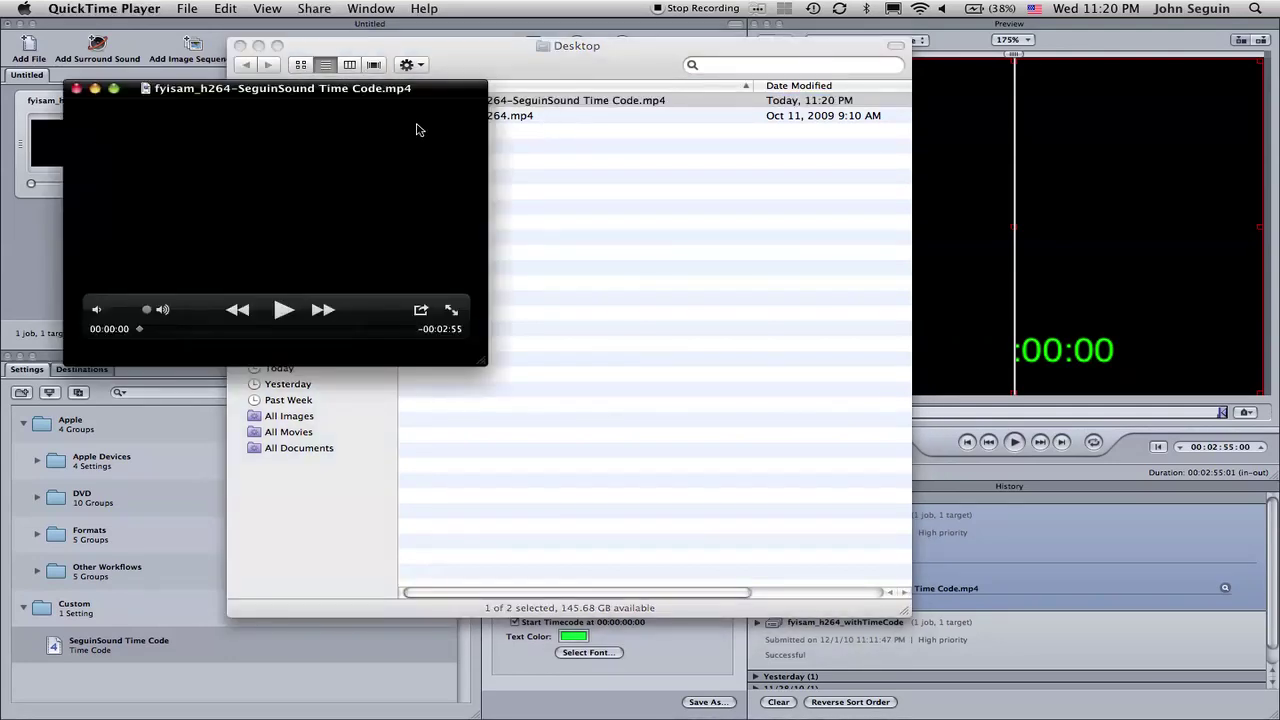
{"action": "left_click_drag", "start_coordinate": [287, 95], "coordinate": [497, 220]}
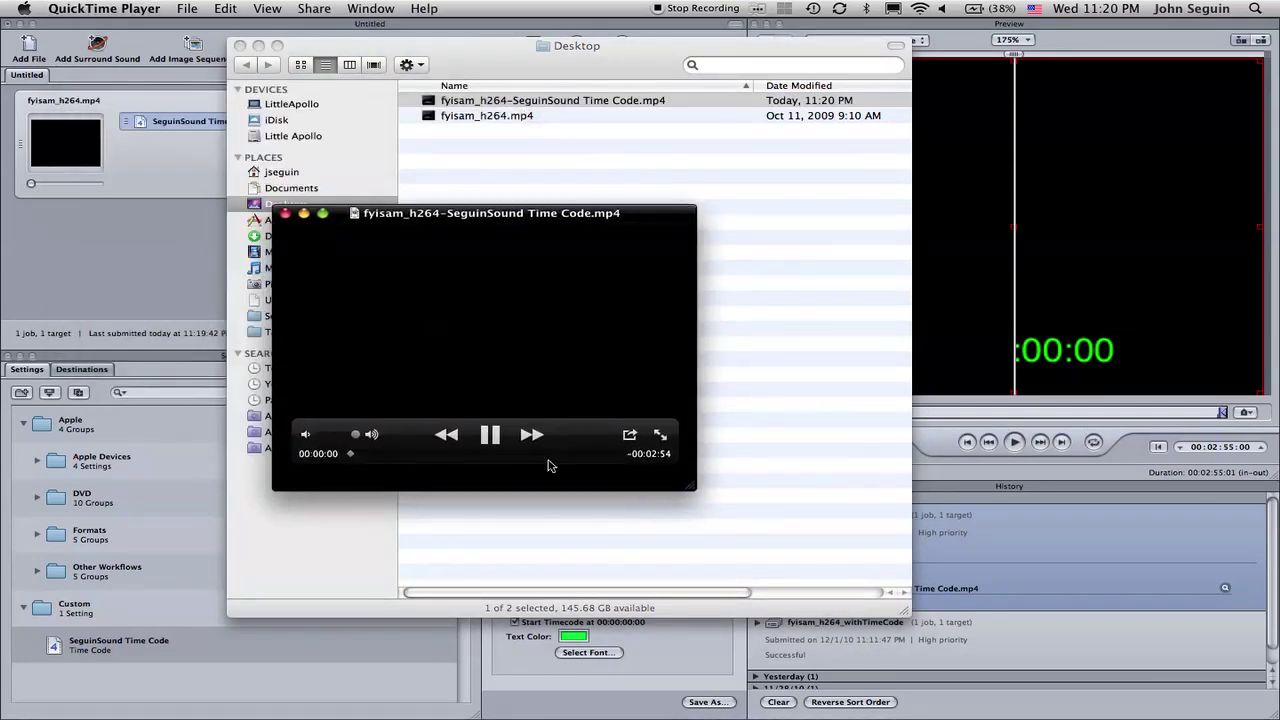